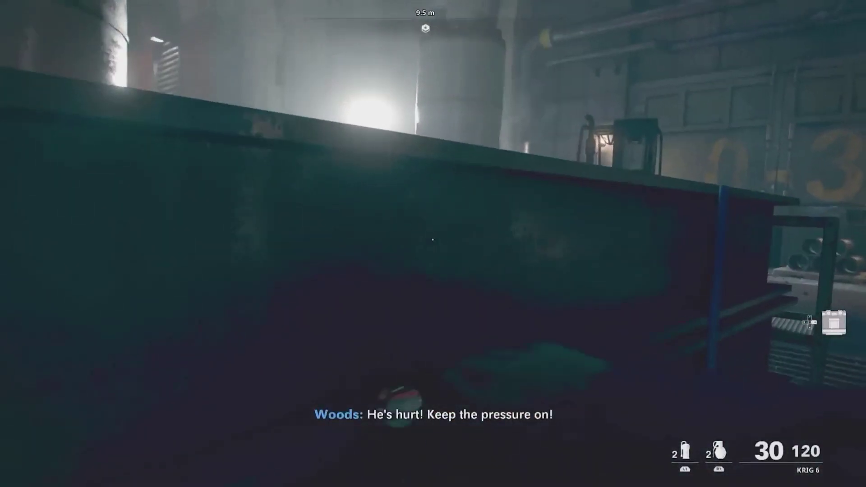
{"action": "right_click", "coordinate": [433, 243]}
{"action": "left_click", "coordinate": [433, 243]}
{"action": "left_click_drag", "start_coordinate": [433, 243], "coordinate": [433, 244]}
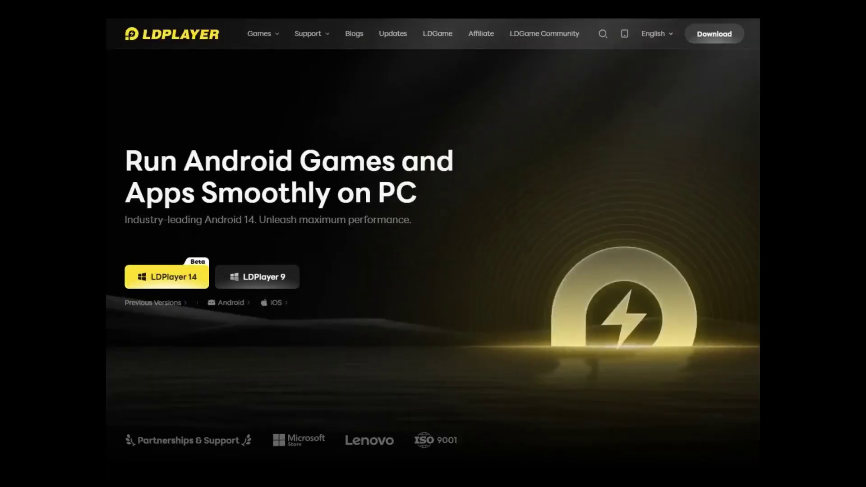
Review the LDPlayer 14 features on its website and install LDPlayer 14 with the default setup options
{"action": "scroll", "coordinate": [433, 244], "scroll_direction": "down", "scroll_amount": 3}
{"action": "scroll", "coordinate": [433, 243], "scroll_direction": "down", "scroll_amount": 5}
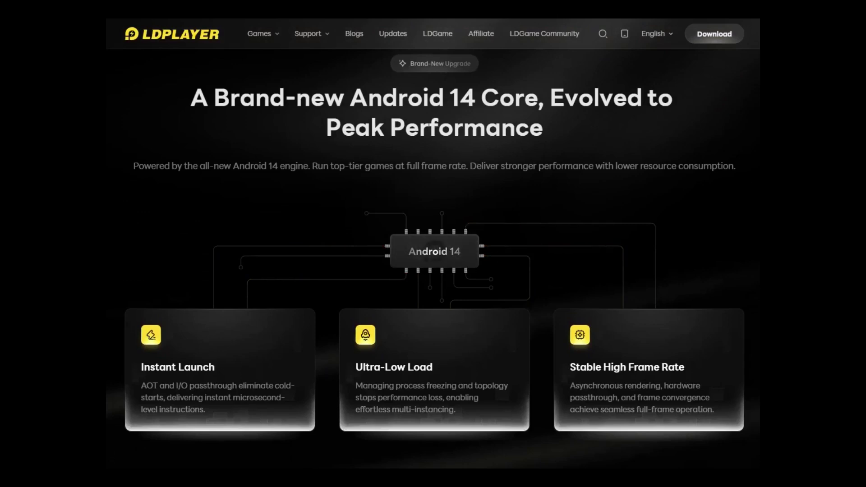
{"action": "scroll", "coordinate": [433, 243], "scroll_direction": "down", "scroll_amount": 8}
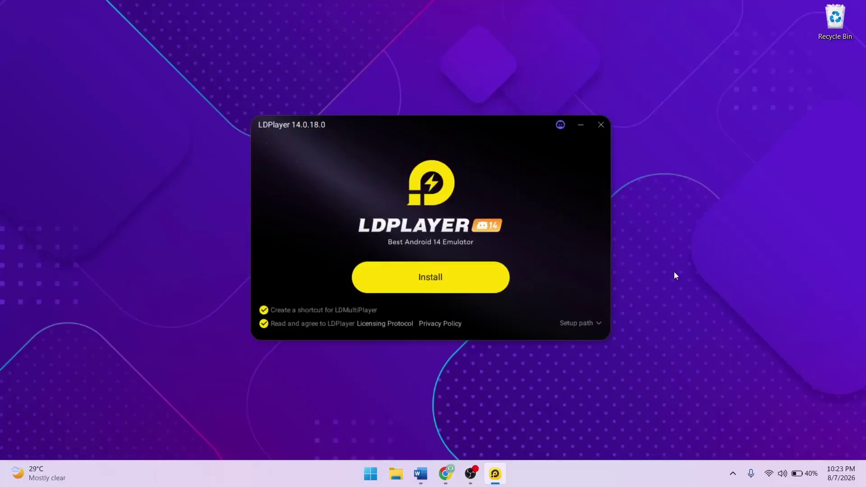
{"action": "left_click", "coordinate": [435, 285]}
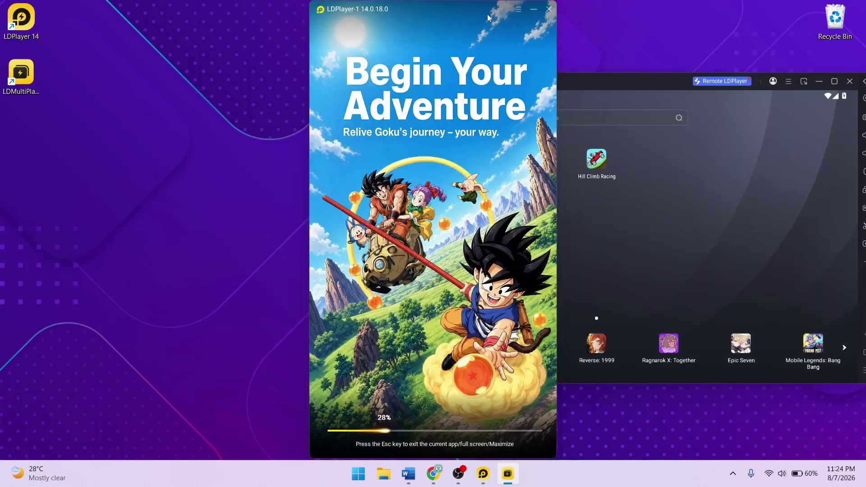
Move the LDPlayer-1 instance window away from the other emulator window so both can be seen side by side
{"action": "left_click_drag", "start_coordinate": [461, 37], "coordinate": [211, 25]}
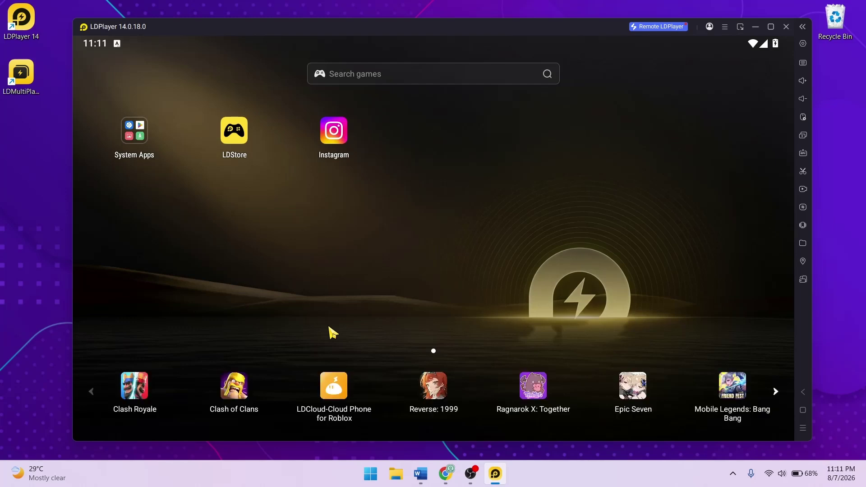
View the apps inside the System Apps folder on the home screen and close the folder
{"action": "left_click", "coordinate": [141, 136]}
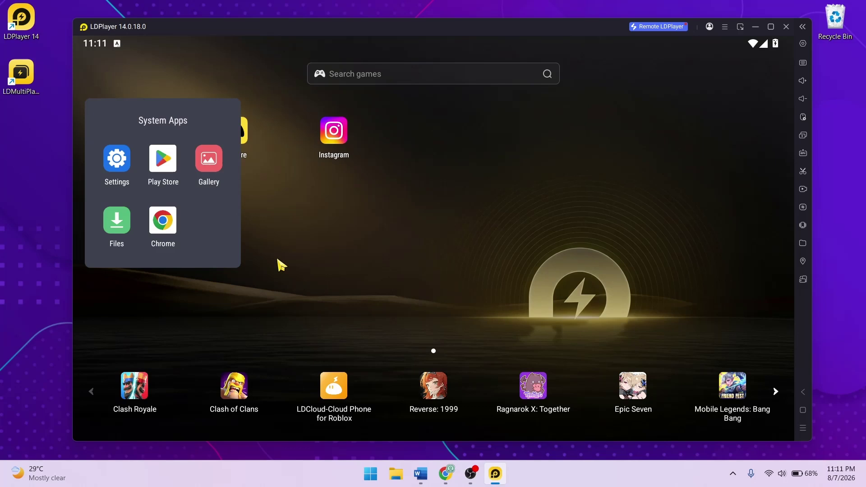
{"action": "left_click", "coordinate": [277, 260]}
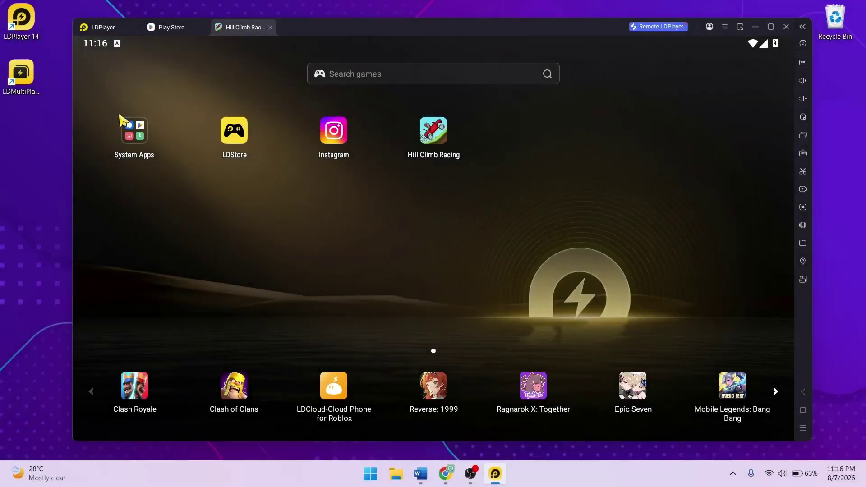
Open the Android settings from the system apps and examine the About tablet details
{"action": "left_click", "coordinate": [134, 134]}
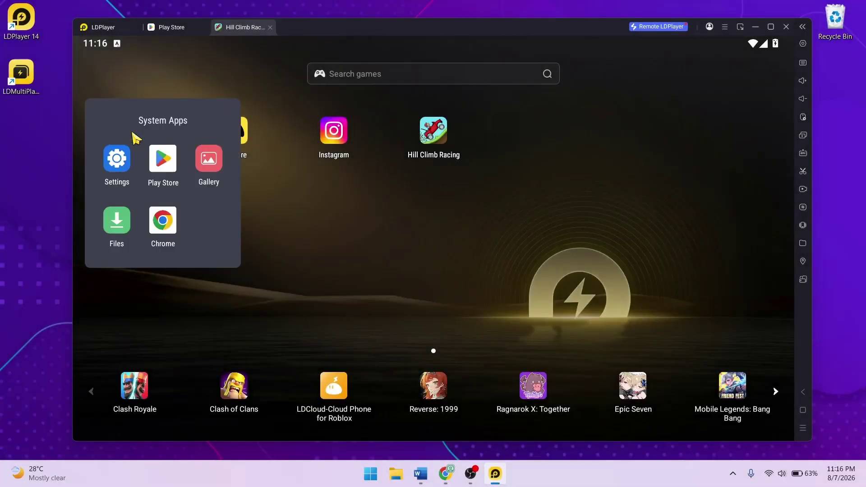
{"action": "left_click", "coordinate": [119, 157]}
{"action": "scroll", "coordinate": [162, 324], "scroll_direction": "down", "scroll_amount": 10}
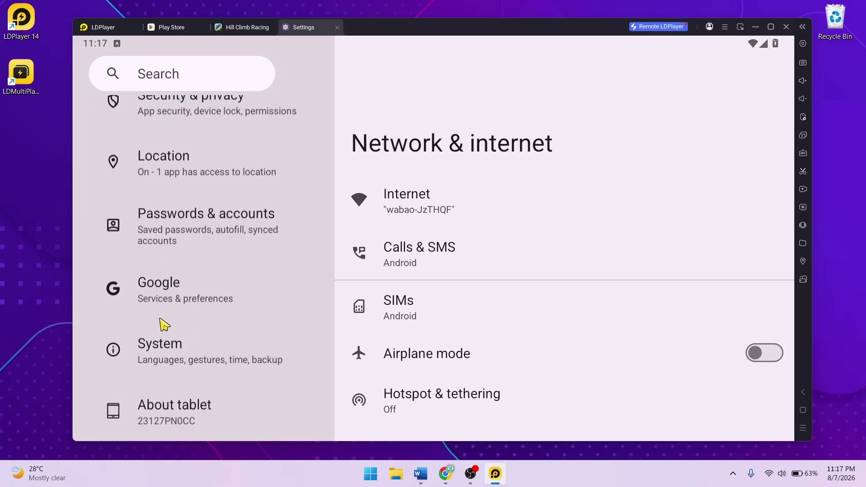
{"action": "left_click", "coordinate": [175, 412]}
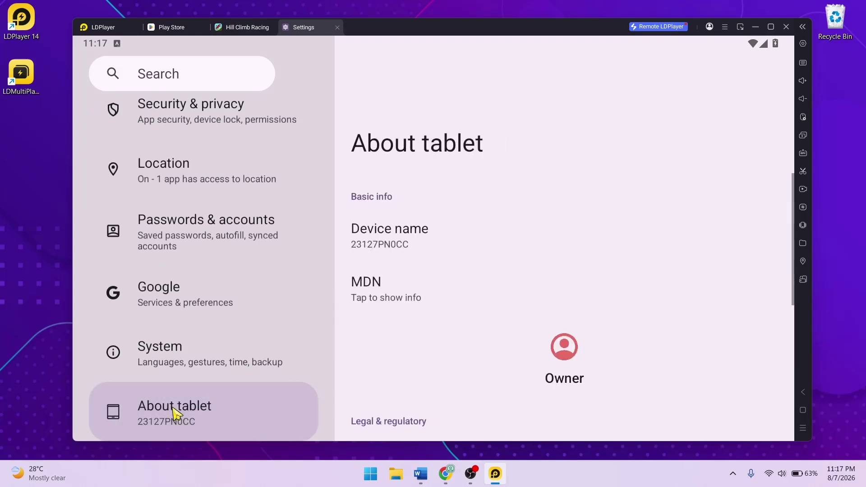
{"action": "scroll", "coordinate": [424, 335], "scroll_direction": "down", "scroll_amount": 10}
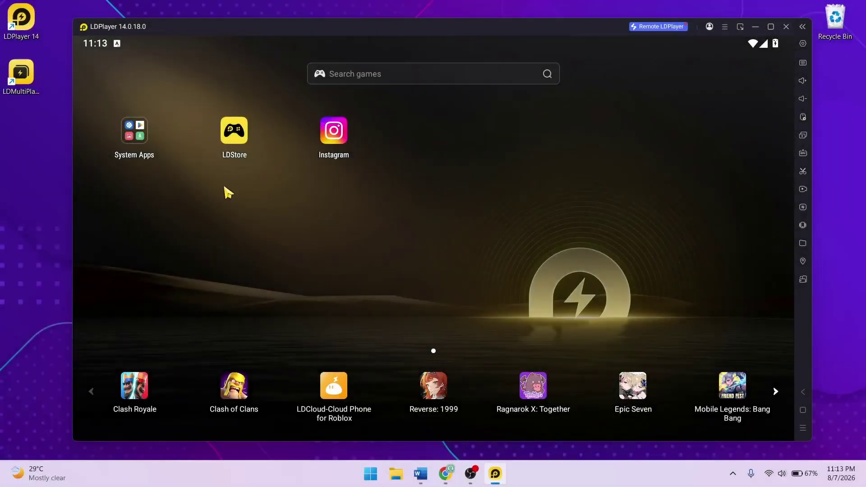
Open the Play Store from the system apps and decline the local recommendations offer
{"action": "left_click", "coordinate": [141, 134]}
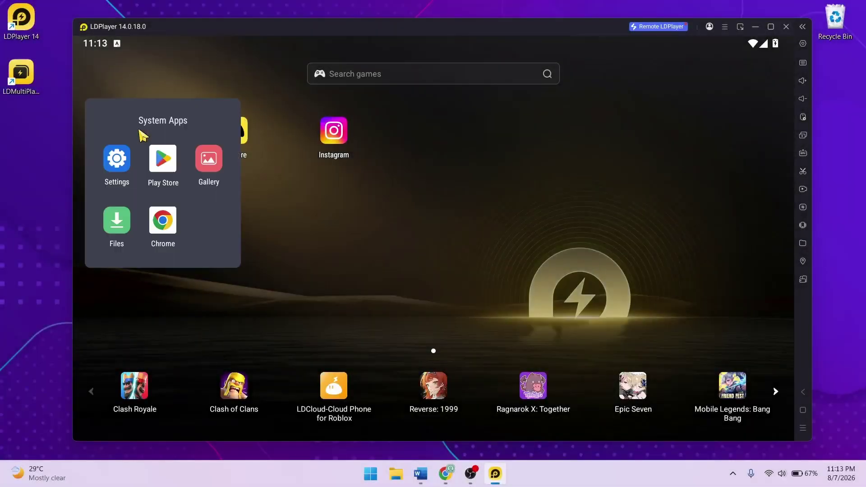
{"action": "left_click", "coordinate": [163, 160]}
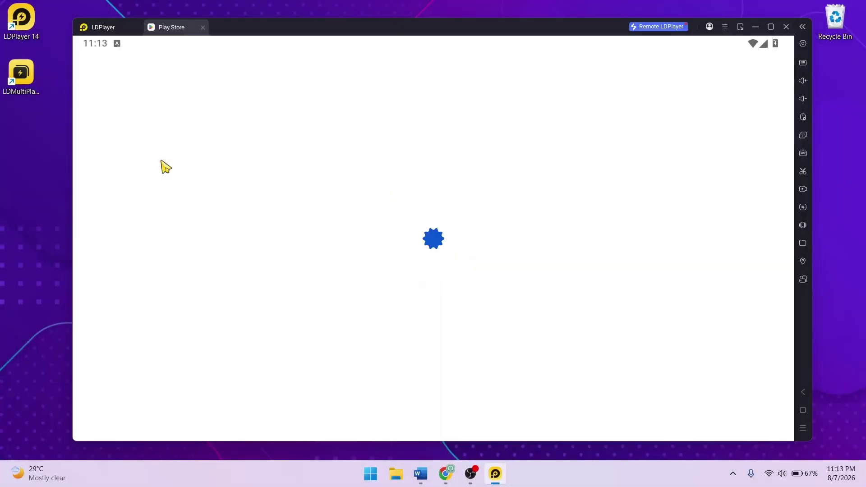
{"action": "left_click", "coordinate": [740, 394]}
{"action": "left_click", "coordinate": [743, 395]}
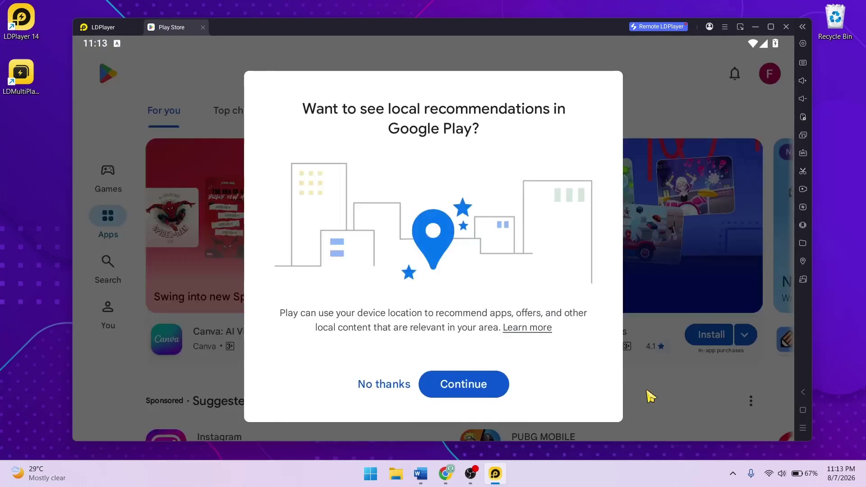
{"action": "left_click", "coordinate": [394, 387]}
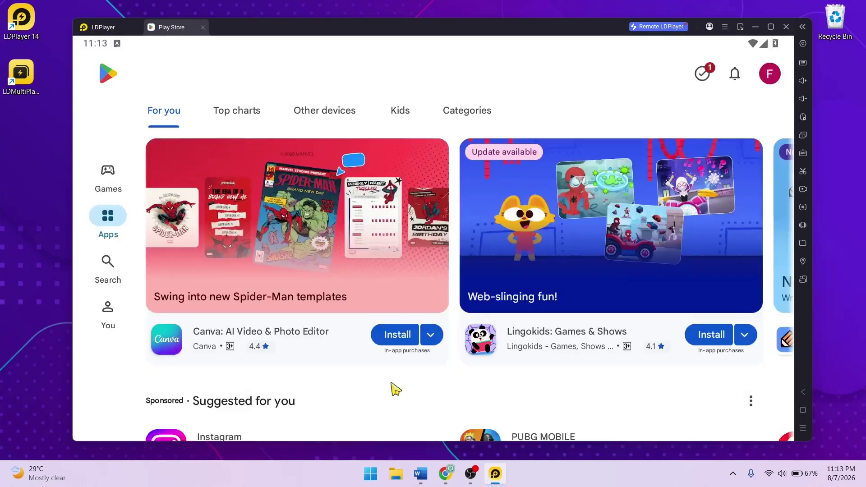
Search the Play Store for Hill Climb Racing and install the game
{"action": "left_click", "coordinate": [107, 267]}
{"action": "left_click", "coordinate": [236, 80]}
{"action": "type", "text": "HI"}
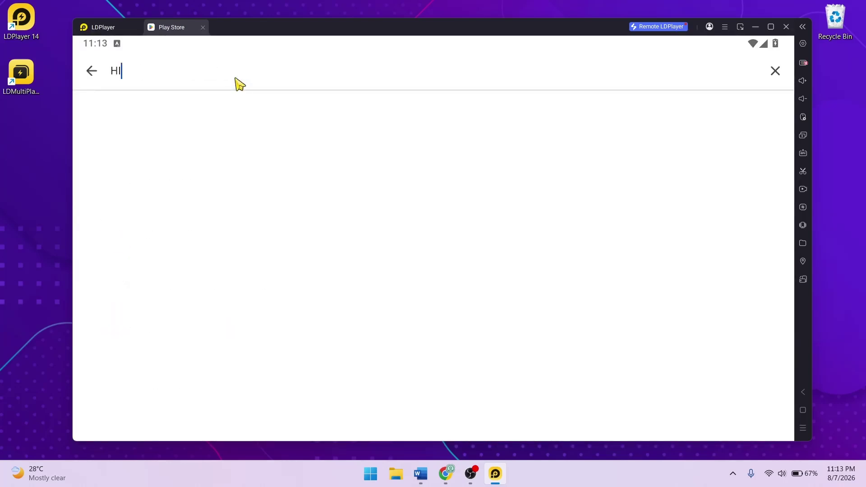
{"action": "type", "text": "LL"}
{"action": "left_click", "coordinate": [232, 114]}
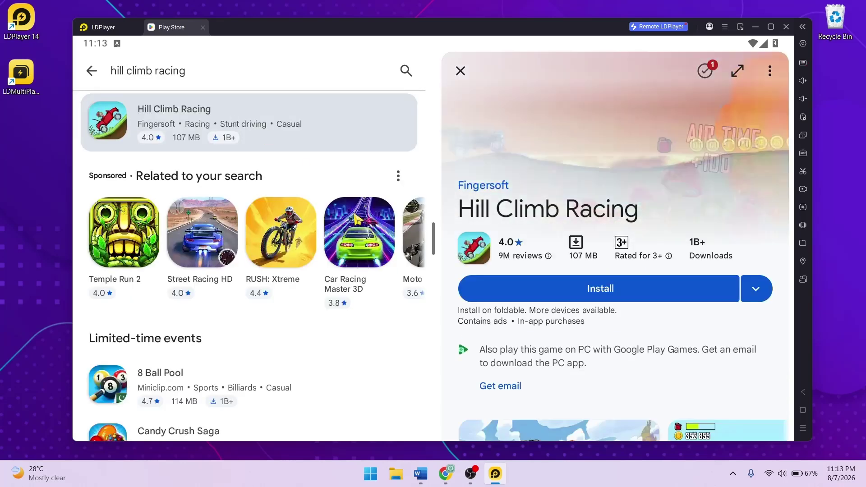
{"action": "left_click", "coordinate": [493, 284]}
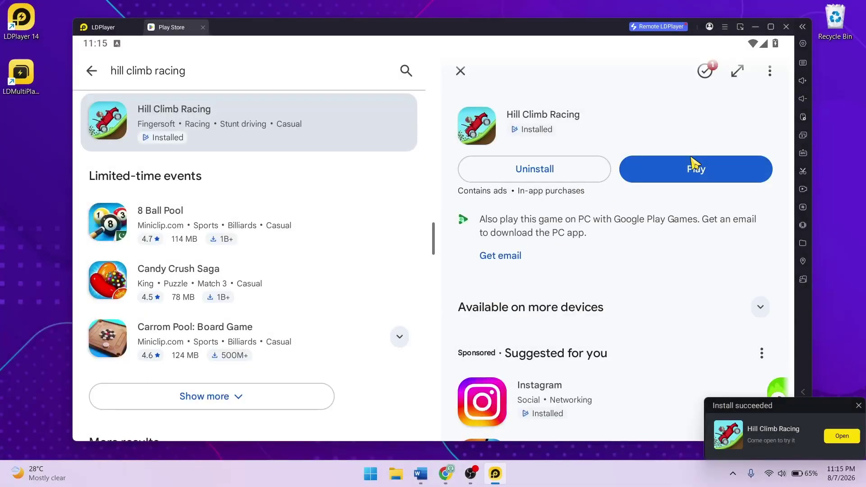
Launch Hill Climb Racing, accept its terms of service and start a run with the Hill Climber vehicle
{"action": "left_click", "coordinate": [694, 163]}
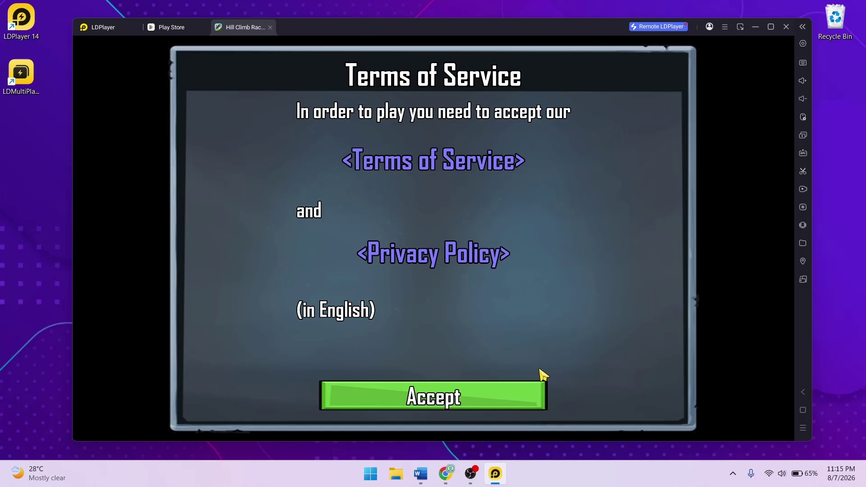
{"action": "left_click", "coordinate": [533, 387]}
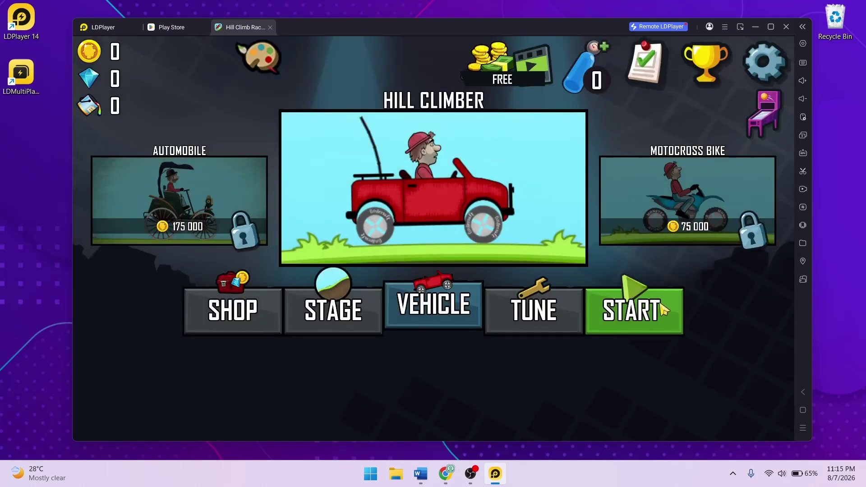
{"action": "left_click", "coordinate": [663, 310]}
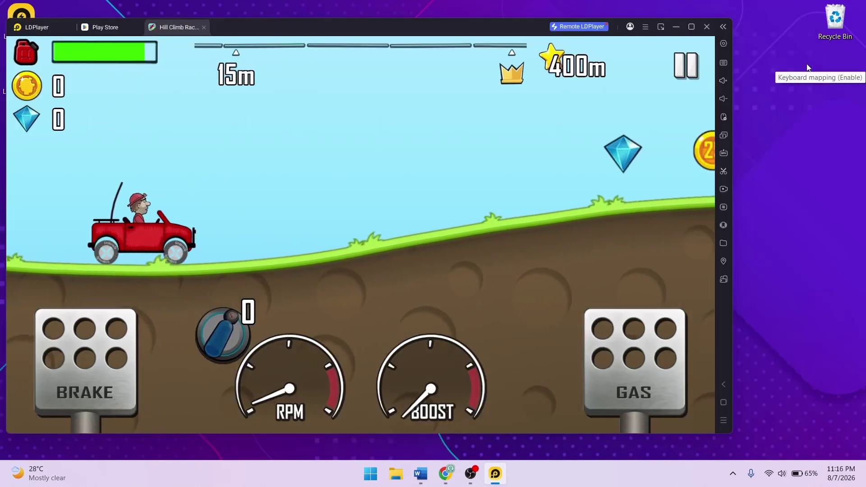
Map the Left arrow key to the brake pedal and the Right arrow key to the gas pedal, and save the keymap
{"action": "left_click", "coordinate": [806, 64]}
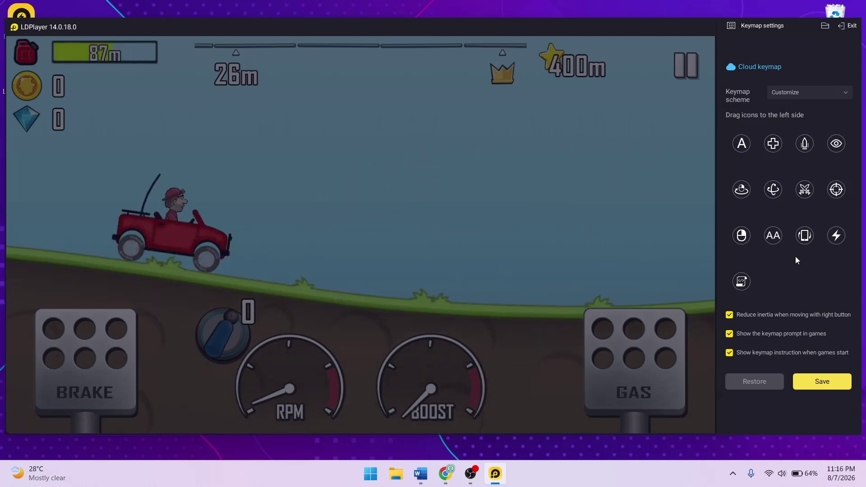
{"action": "left_click", "coordinate": [90, 357]}
{"action": "key", "text": "Left"}
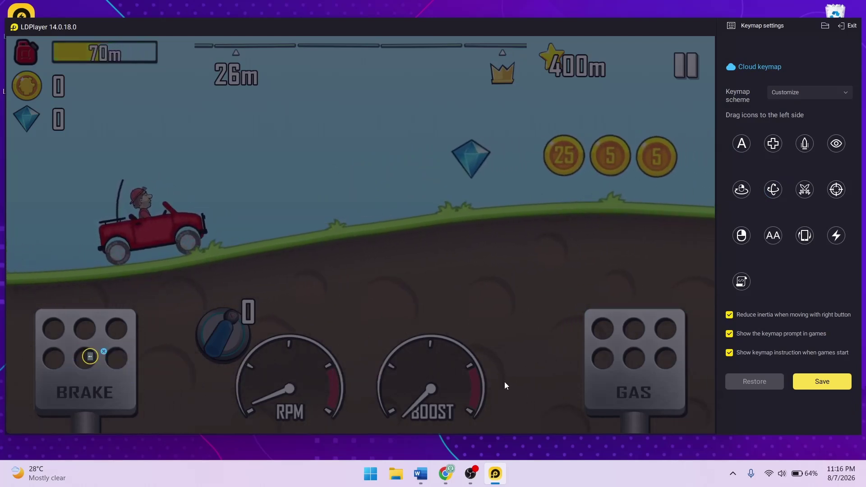
{"action": "left_click", "coordinate": [615, 349]}
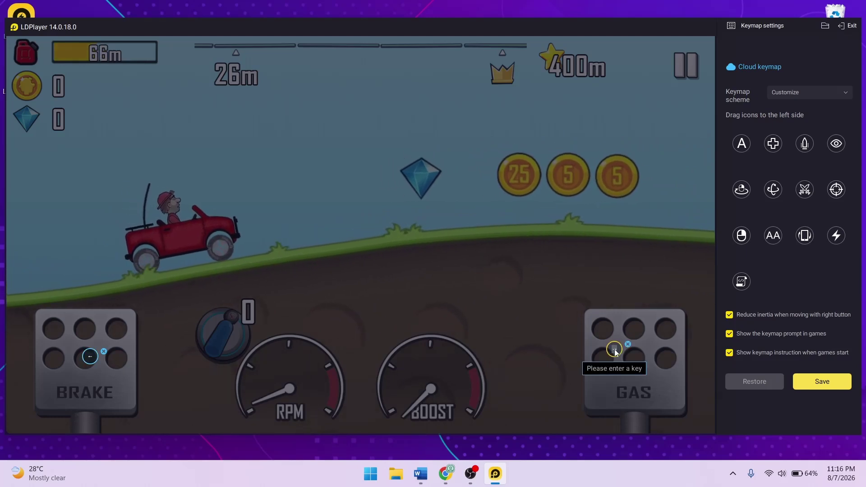
{"action": "key", "text": "Right"}
{"action": "left_click", "coordinate": [816, 381]}
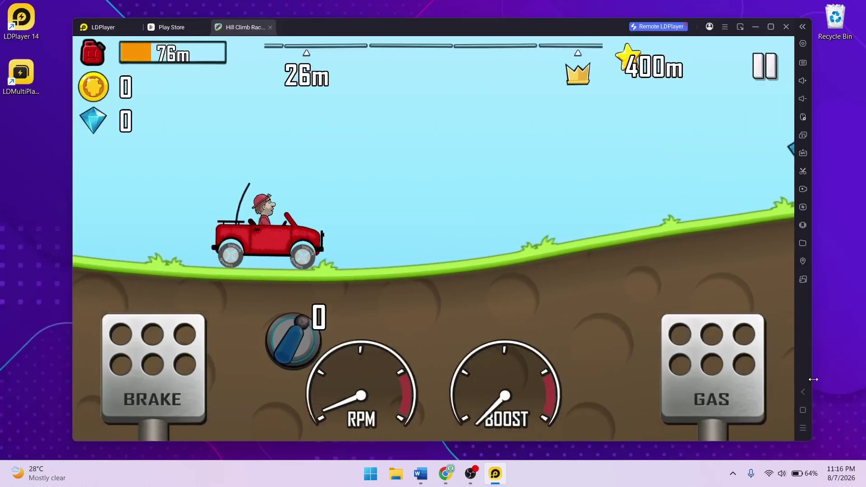
Test the gas control by driving the car in the game
{"action": "left_click", "coordinate": [750, 328]}
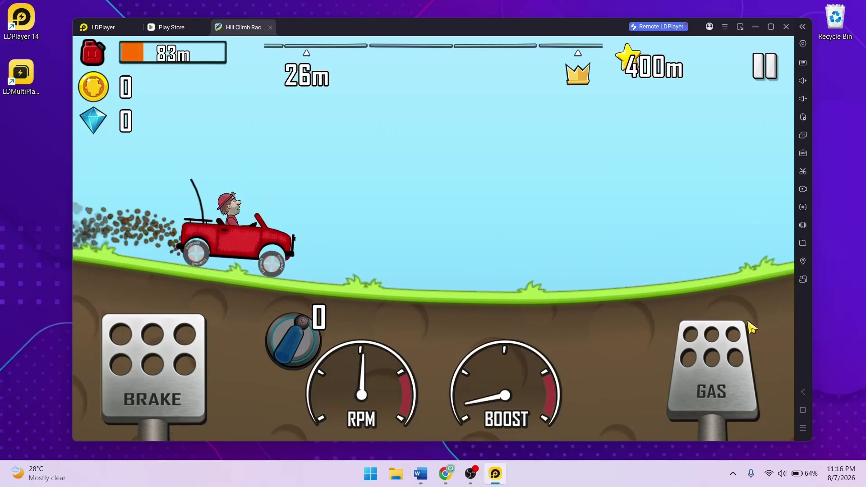
{"action": "left_click_drag", "start_coordinate": [750, 328], "coordinate": [751, 328]}
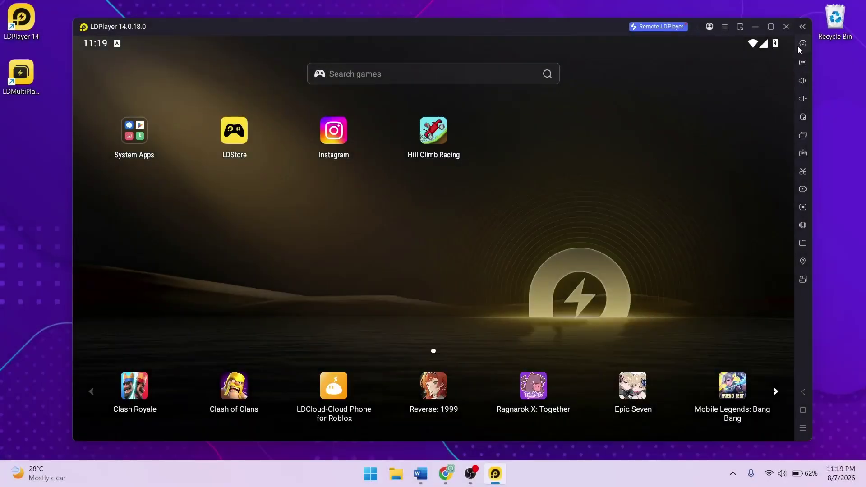
Open the emulator's display settings and examine the Tablet, Phone, Wide Screen and Customize resolution options and the window options
{"action": "left_click", "coordinate": [798, 45]}
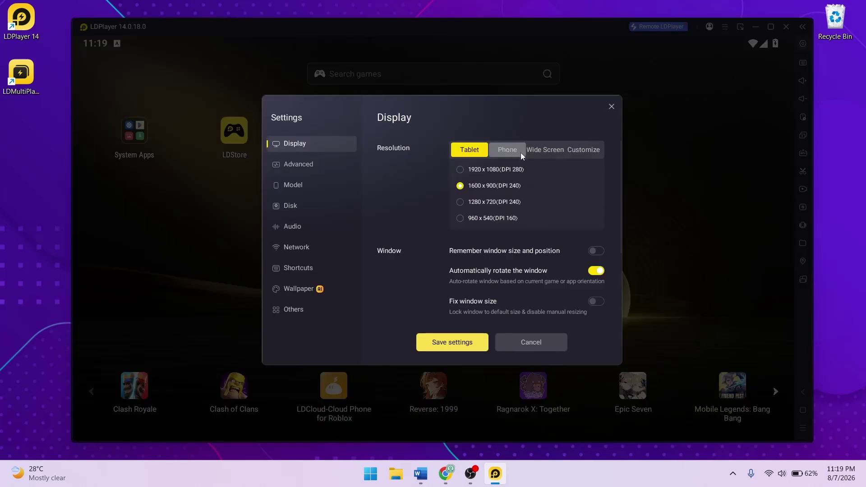
{"action": "left_click", "coordinate": [508, 155]}
{"action": "left_click", "coordinate": [540, 152]}
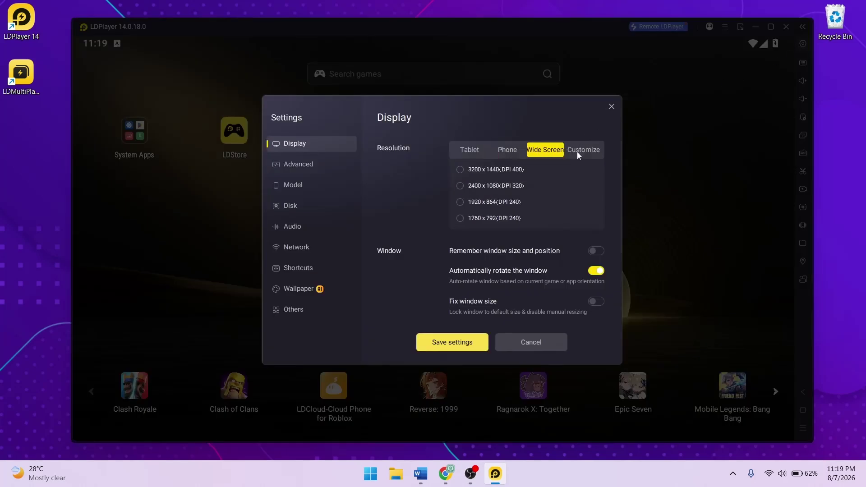
{"action": "left_click", "coordinate": [577, 151]}
{"action": "left_click", "coordinate": [476, 152]}
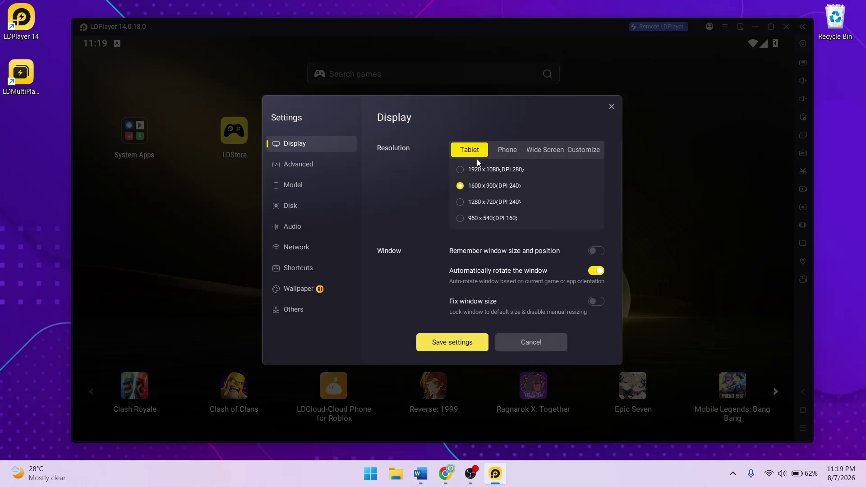
{"action": "scroll", "coordinate": [499, 285], "scroll_direction": "down", "scroll_amount": 3}
{"action": "scroll", "coordinate": [499, 284], "scroll_direction": "up", "scroll_amount": 3}
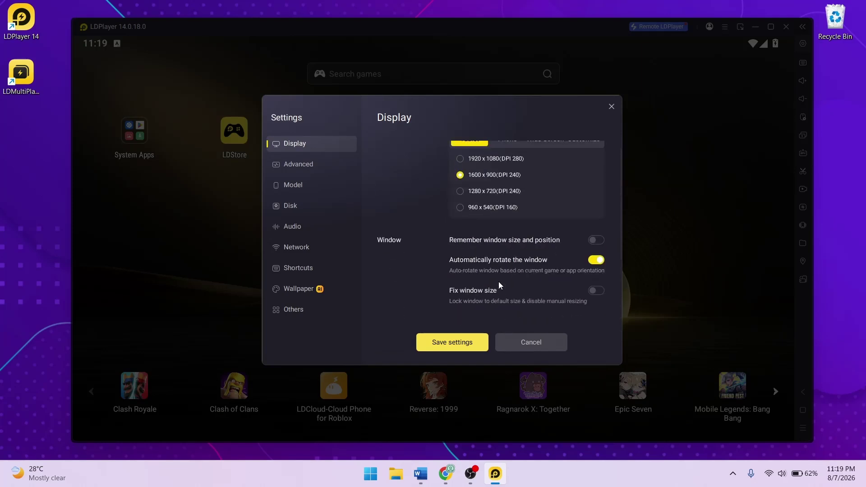
In the advanced emulator settings, review the CPU core options and set the RAM to 4096M
{"action": "left_click", "coordinate": [320, 163]}
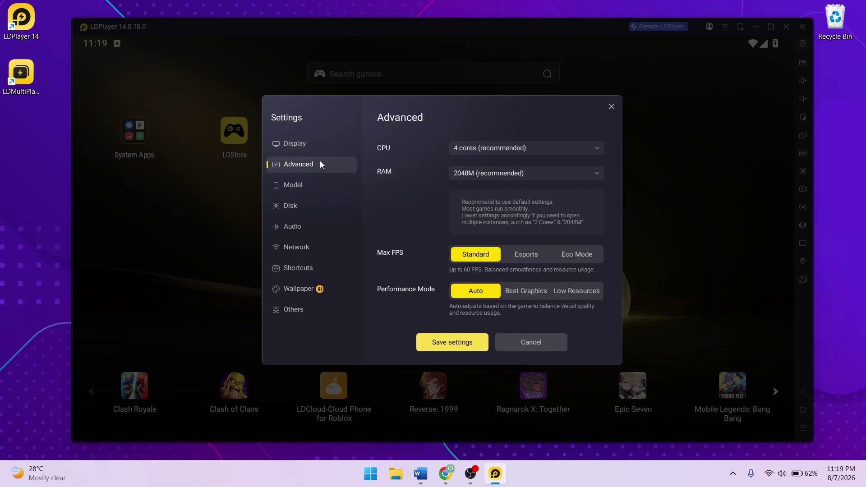
{"action": "left_click", "coordinate": [493, 148]}
{"action": "left_click", "coordinate": [498, 161]}
{"action": "left_click", "coordinate": [499, 171]}
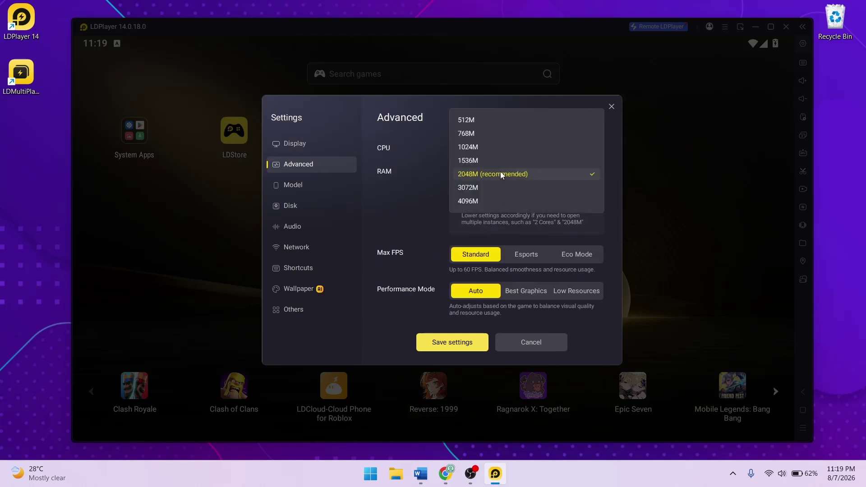
{"action": "left_click", "coordinate": [502, 204]}
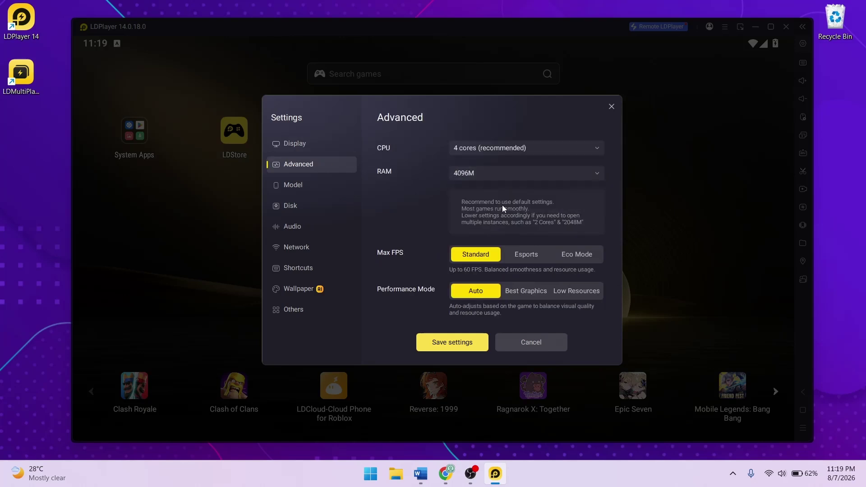
Compare the Max FPS options and the performance modes, leaving them on Standard and Auto
{"action": "left_click", "coordinate": [524, 259]}
{"action": "left_click", "coordinate": [577, 257]}
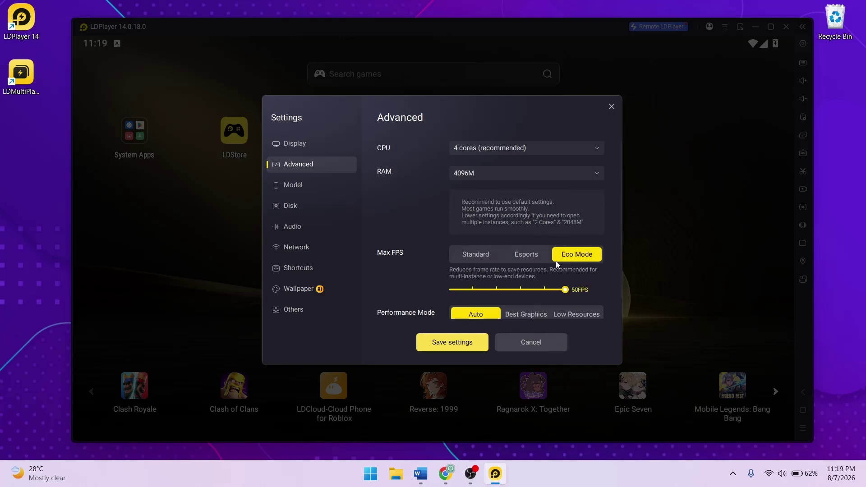
{"action": "left_click", "coordinate": [473, 255]}
{"action": "left_click", "coordinate": [527, 291]}
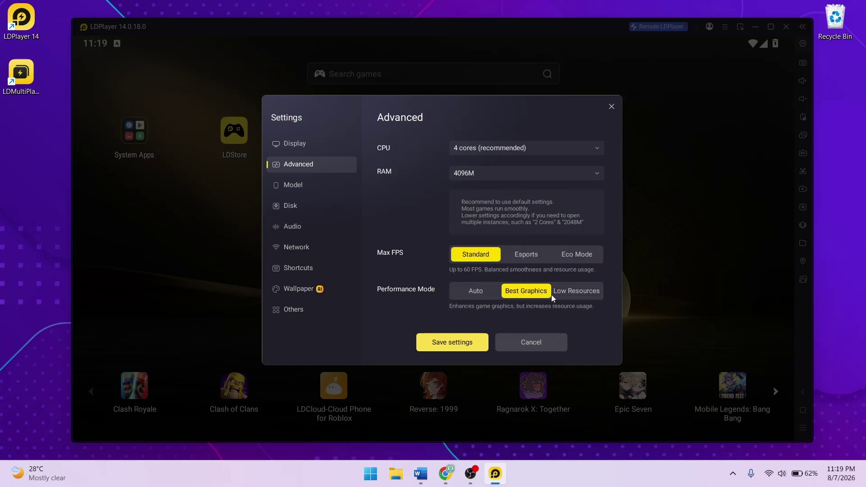
{"action": "left_click", "coordinate": [579, 296]}
{"action": "left_click", "coordinate": [497, 296]}
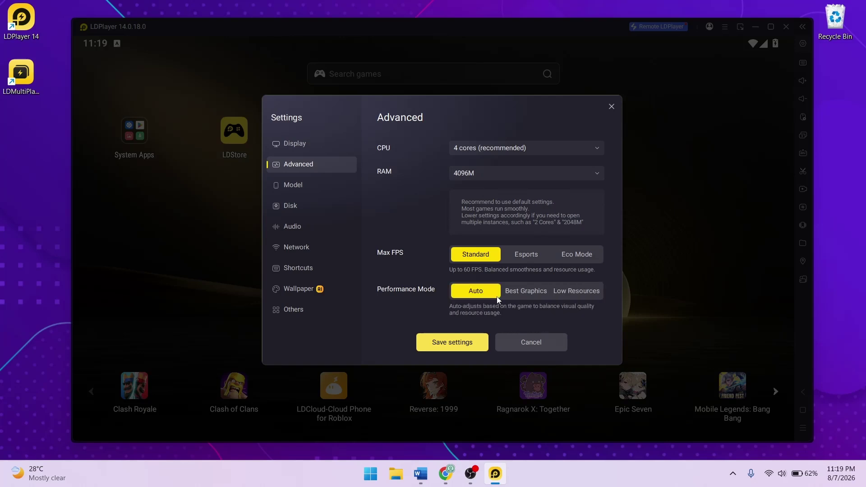
Review the phone brand and phone model choices in the emulator's model settings
{"action": "left_click", "coordinate": [335, 191]}
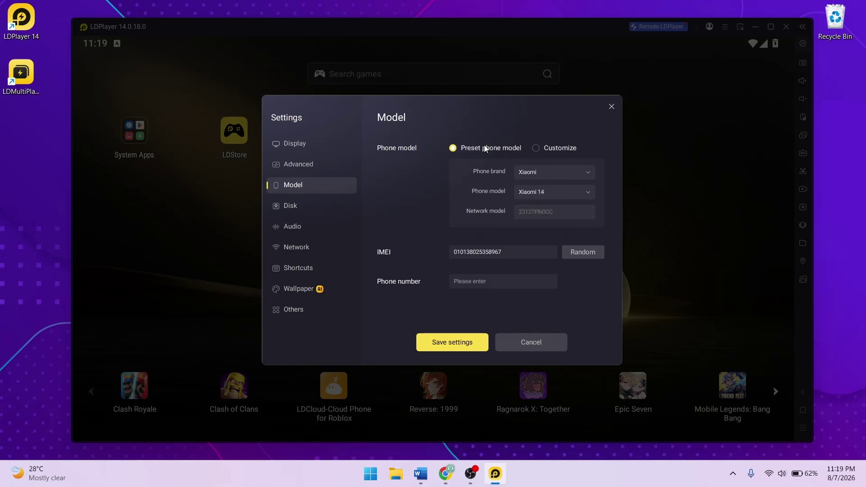
{"action": "left_click", "coordinate": [562, 175]}
{"action": "left_click", "coordinate": [565, 177]}
{"action": "left_click", "coordinate": [546, 191]}
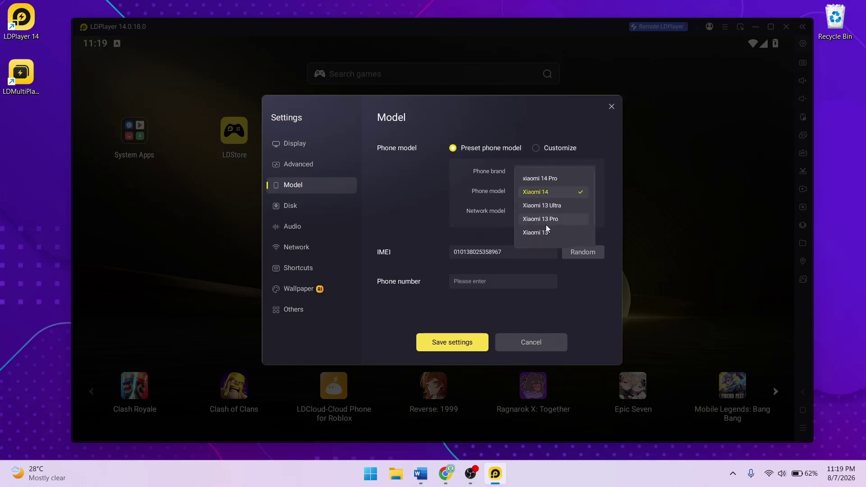
{"action": "left_click", "coordinate": [514, 214]}
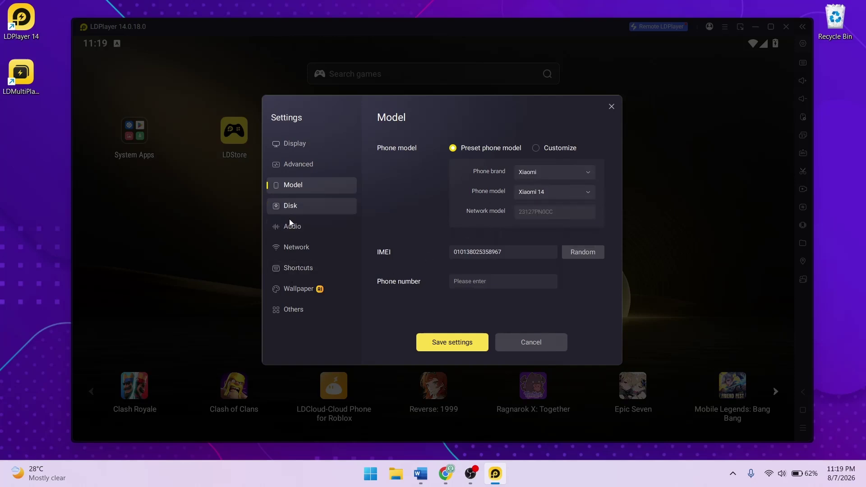
Set the dark grey curved wallpaper for the emulator, save the settings and postpone the restart
{"action": "left_click", "coordinate": [297, 294]}
{"action": "scroll", "coordinate": [489, 303], "scroll_direction": "down", "scroll_amount": 2}
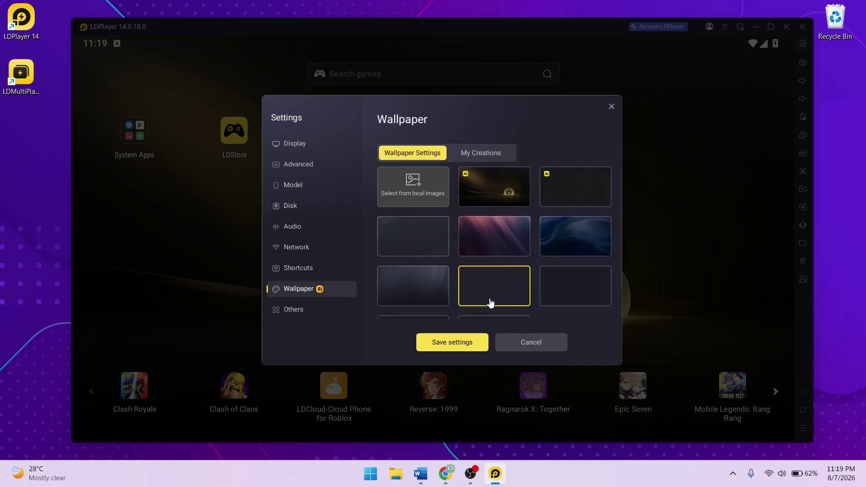
{"action": "left_click", "coordinate": [427, 291]}
{"action": "left_click", "coordinate": [470, 340]}
{"action": "left_click", "coordinate": [439, 267]}
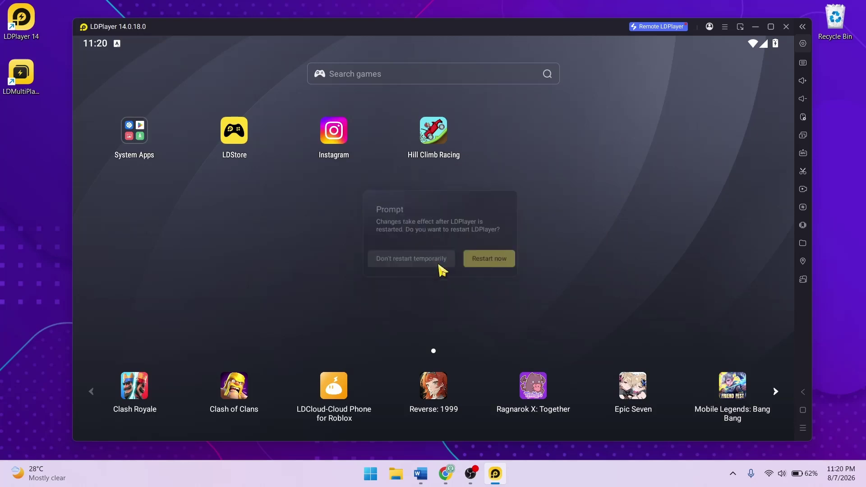
Raise the emulator's volume and lower it again
{"action": "left_click", "coordinate": [807, 85]}
{"action": "left_click", "coordinate": [807, 85]}
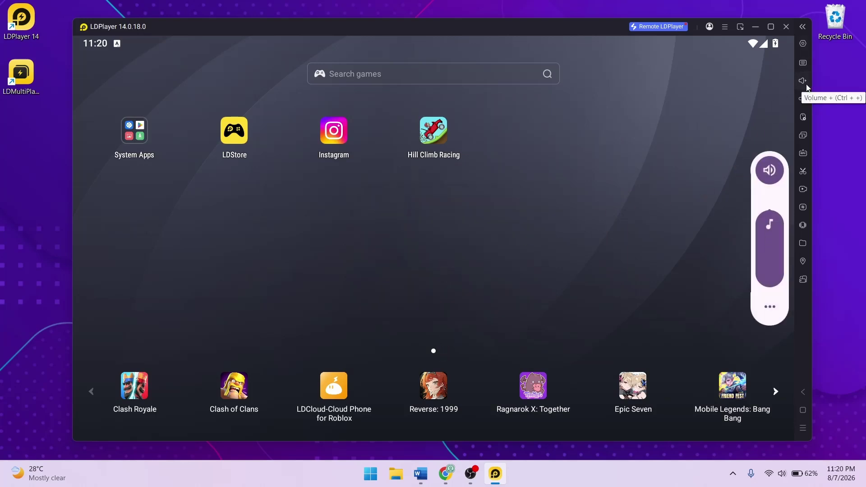
{"action": "left_click", "coordinate": [806, 100]}
{"action": "left_click", "coordinate": [806, 99]}
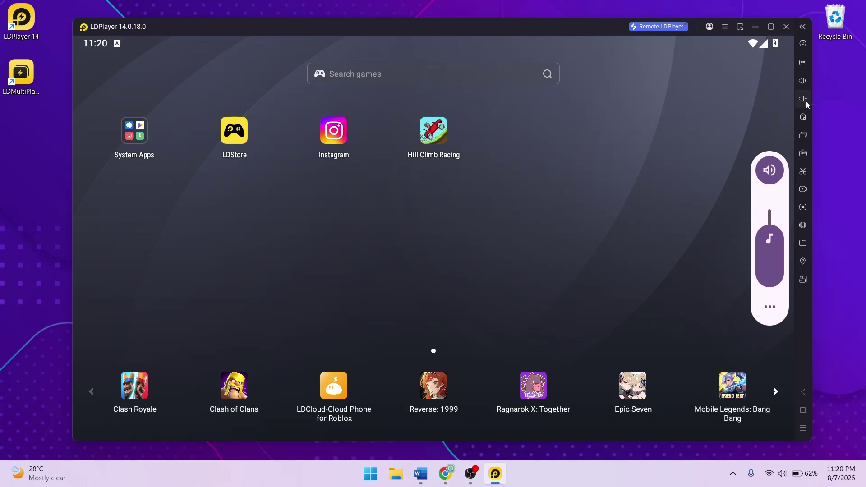
Open the video recorder, check its definition options and recorded files section, and close it
{"action": "left_click", "coordinate": [806, 207]}
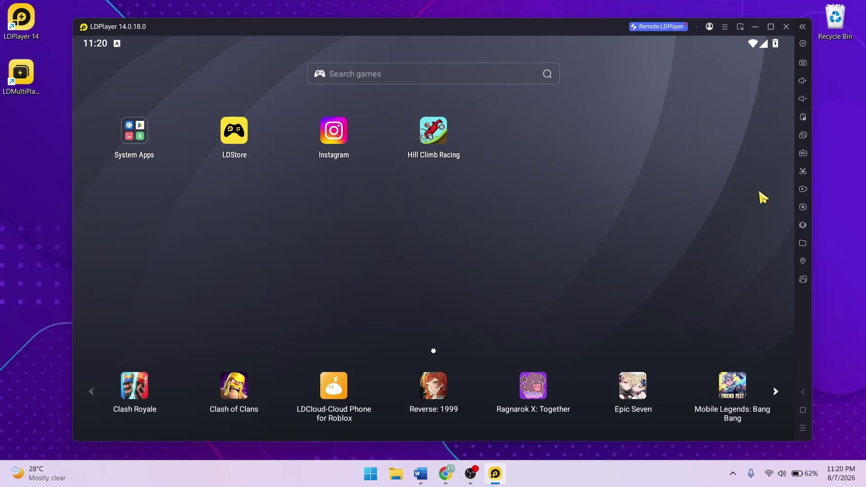
{"action": "left_click", "coordinate": [458, 238]}
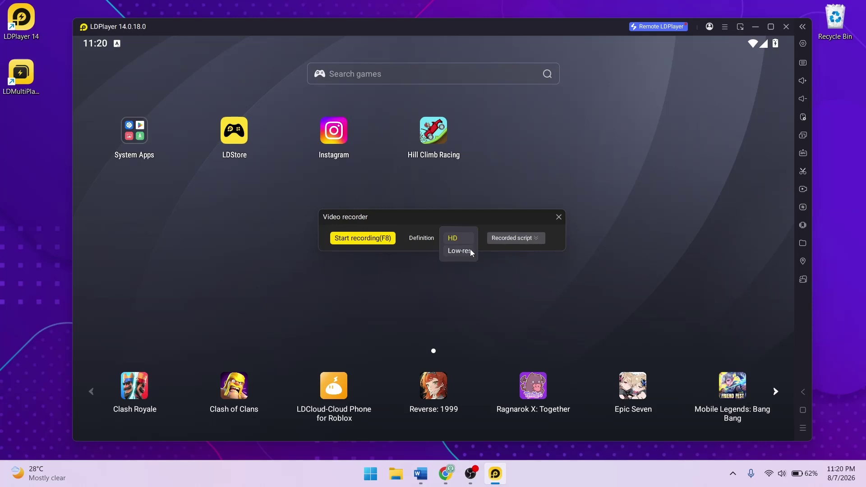
{"action": "left_click", "coordinate": [470, 249]}
{"action": "left_click", "coordinate": [504, 238]}
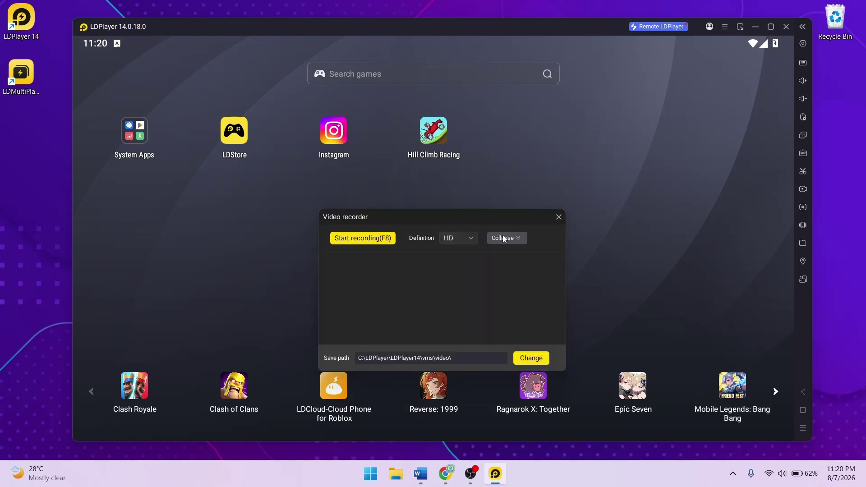
{"action": "left_click", "coordinate": [559, 217]}
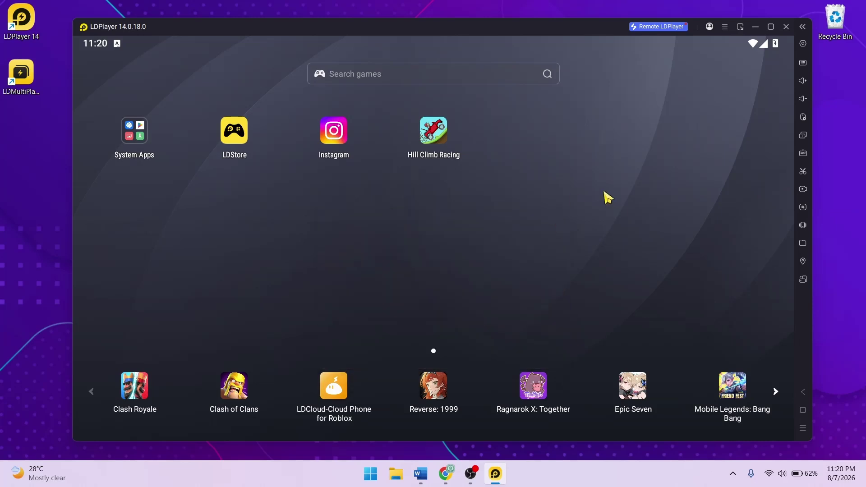
Rotate the emulator to portrait and back to landscape, and open and cancel the APK file chooser
{"action": "left_click", "coordinate": [795, 282]}
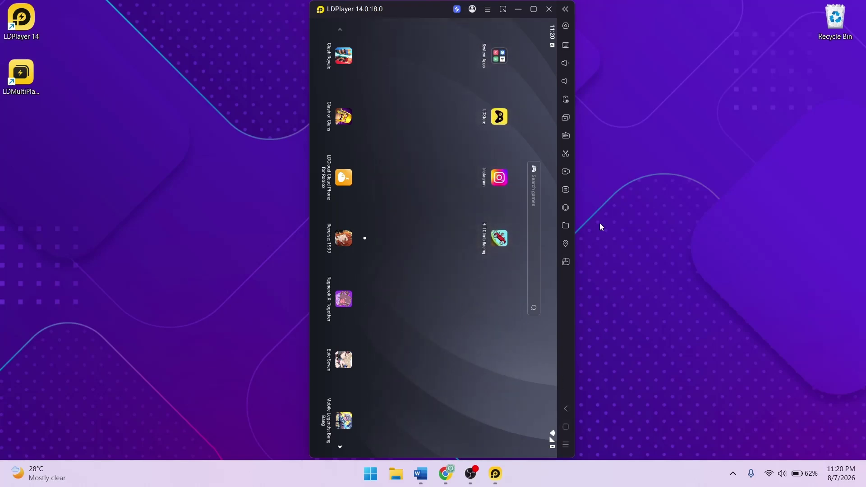
{"action": "left_click", "coordinate": [567, 262]}
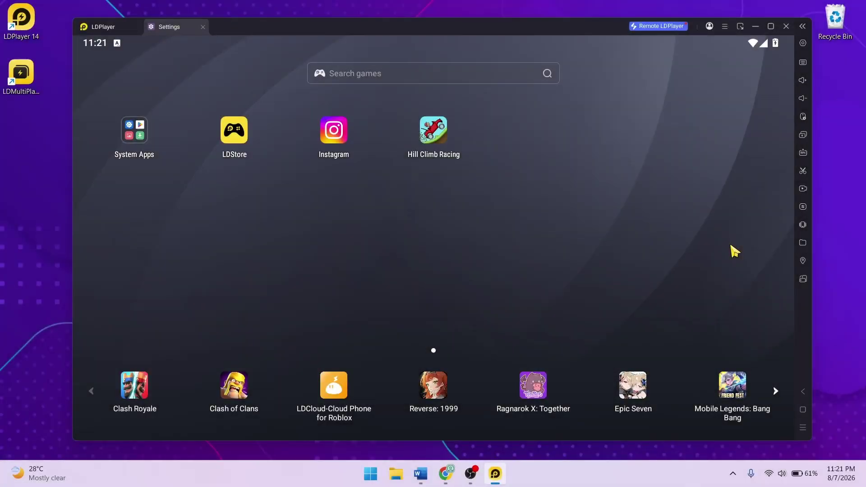
{"action": "left_click", "coordinate": [801, 153]}
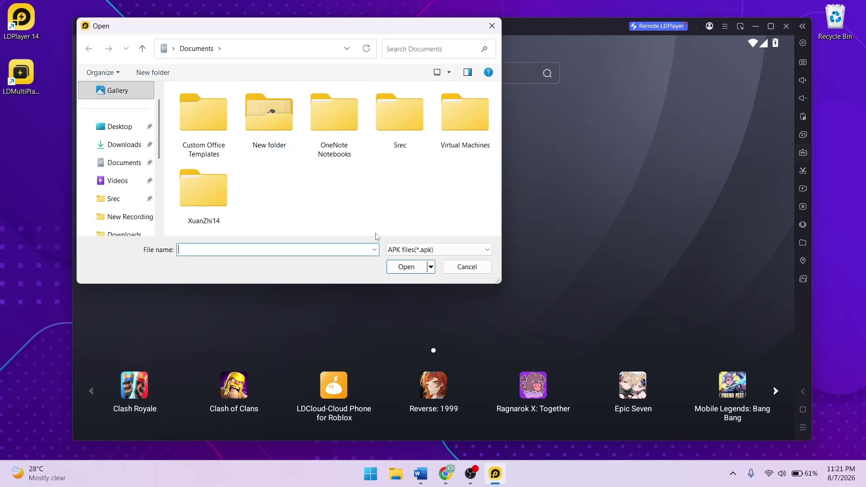
{"action": "left_click", "coordinate": [467, 267]}
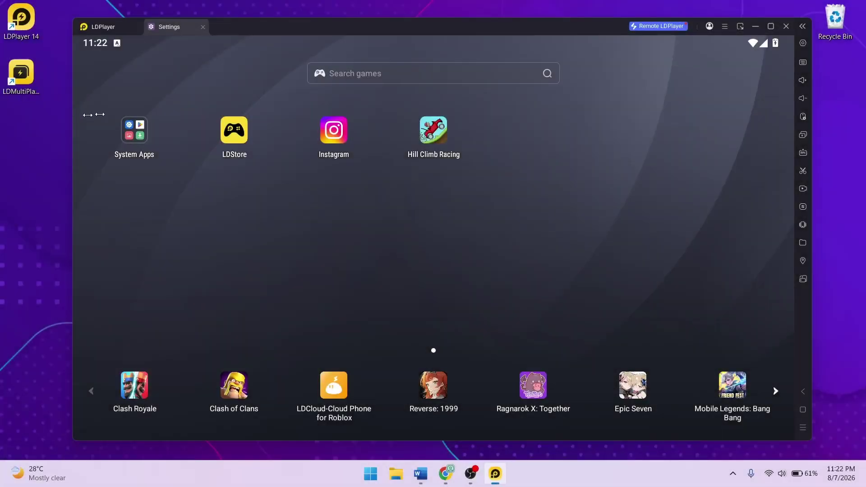
Shrink the emulator window and move it toward the middle of the desktop
{"action": "left_click_drag", "start_coordinate": [73, 18], "coordinate": [272, 119]}
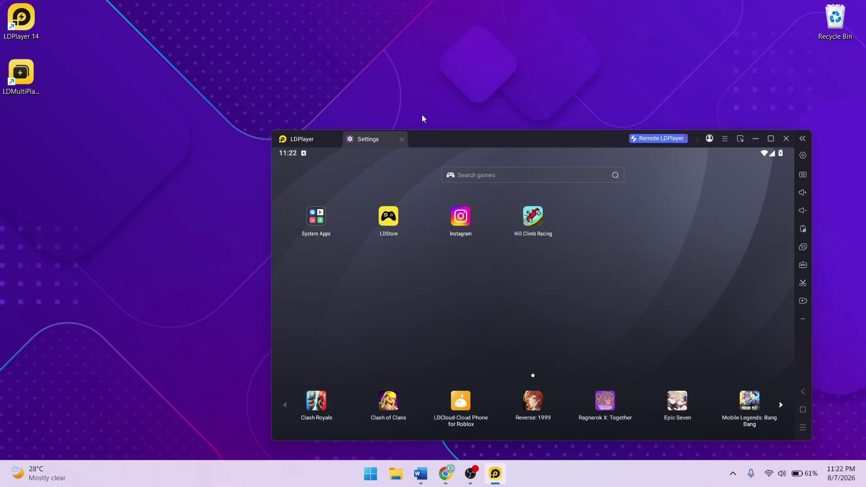
{"action": "left_click_drag", "start_coordinate": [448, 139], "coordinate": [396, 97]}
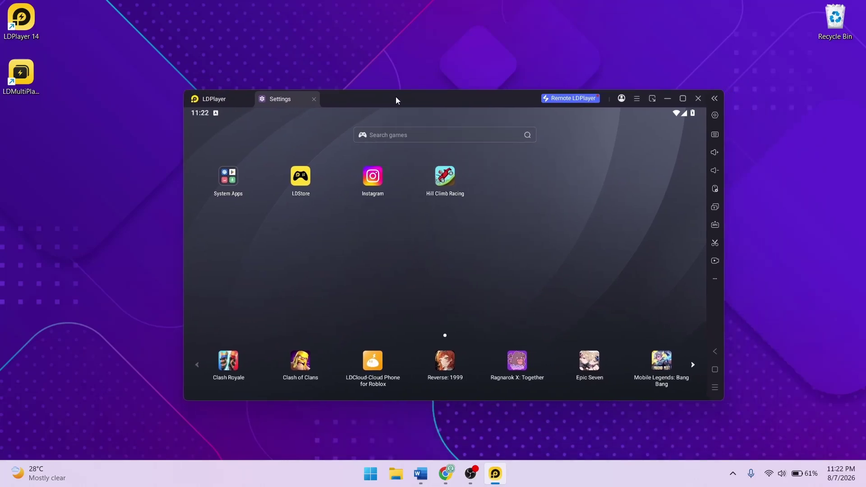
Maximize and restore the emulator window, and switch full-screen mode on and off
{"action": "left_click", "coordinate": [687, 99]}
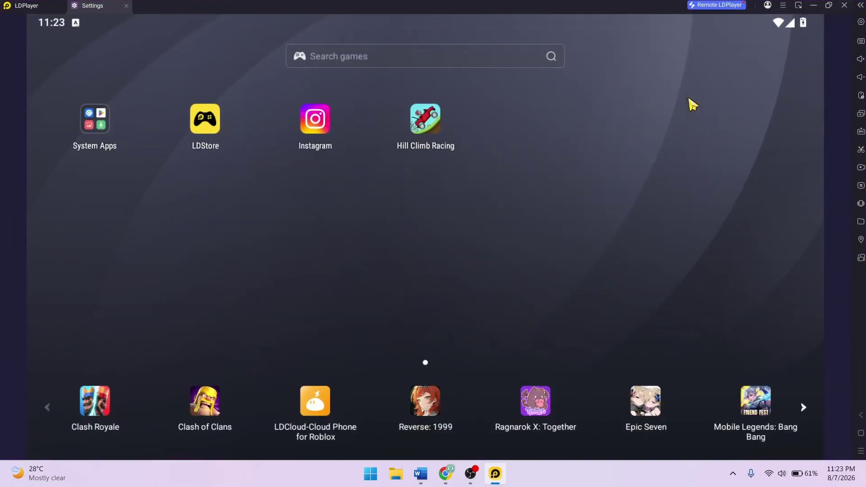
{"action": "left_click", "coordinate": [829, 6]}
{"action": "key", "text": "F11"}
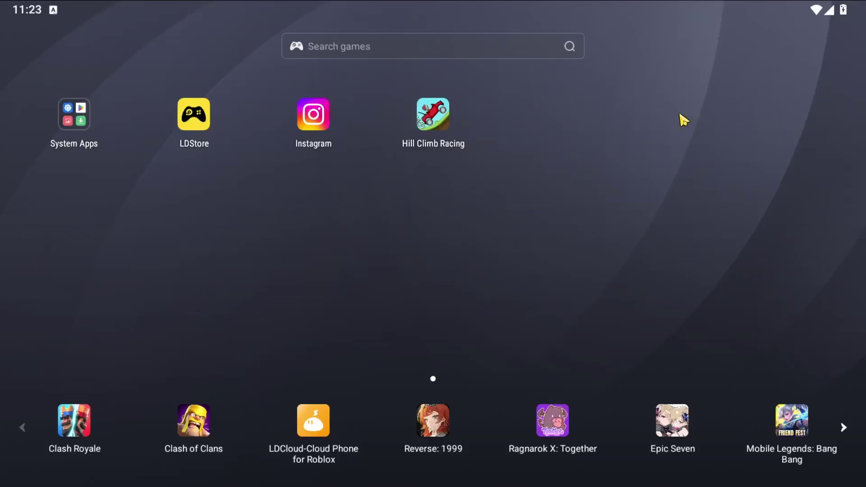
{"action": "key", "text": "F11"}
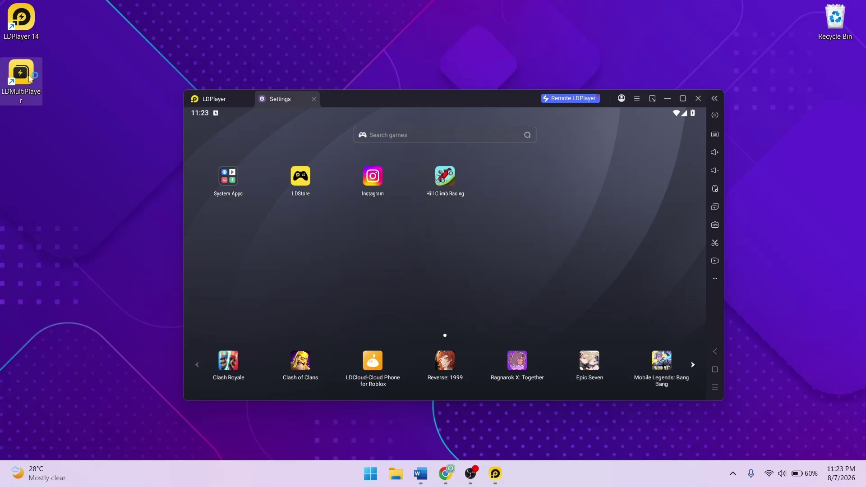
Switch to LDMultiPlayer and arrange its window beside the emulator window
{"action": "double_click", "coordinate": [30, 78]}
{"action": "left_click_drag", "start_coordinate": [342, 95], "coordinate": [494, 78]}
{"action": "left_click", "coordinate": [350, 126]}
{"action": "left_click_drag", "start_coordinate": [350, 126], "coordinate": [217, 128]}
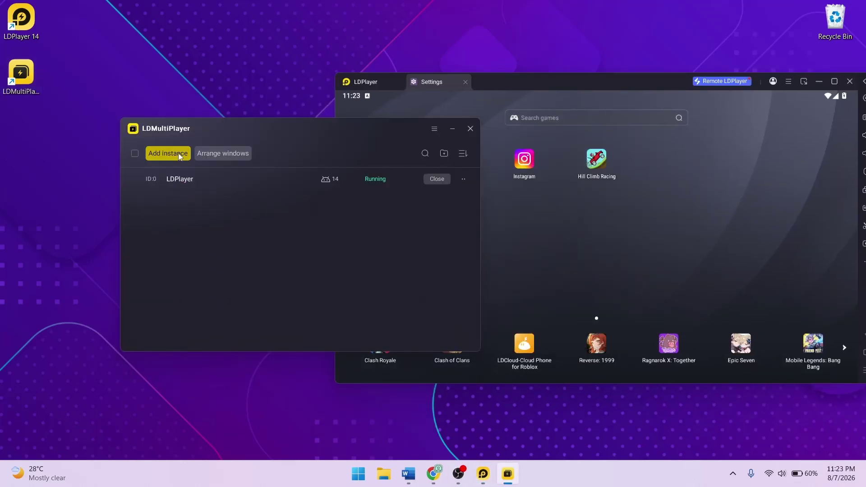
Add a new Android 14 emulator instance and start it
{"action": "left_click", "coordinate": [178, 153]}
{"action": "left_click", "coordinate": [188, 172]}
{"action": "left_click", "coordinate": [331, 210]}
{"action": "left_click", "coordinate": [319, 307]}
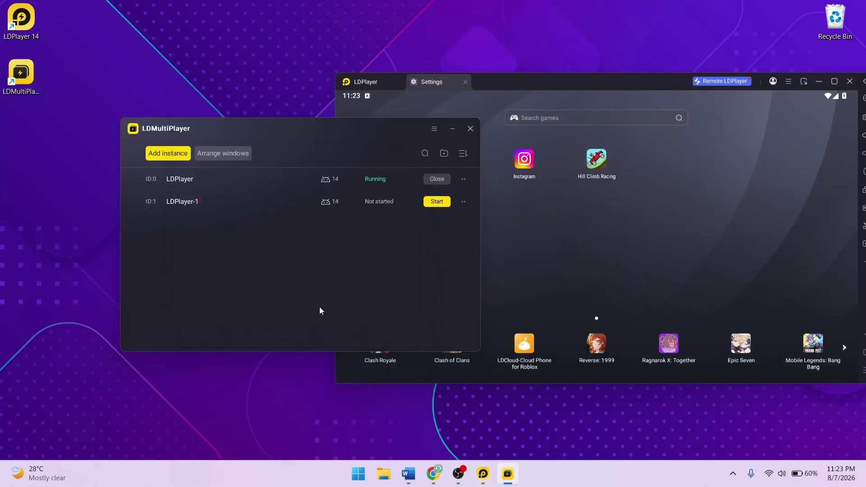
{"action": "left_click", "coordinate": [436, 201]}
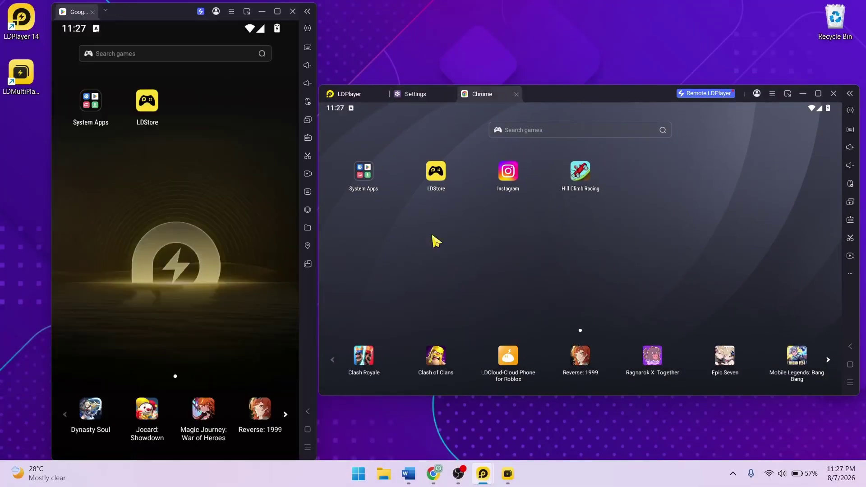
Open the Play Store in the portrait instance, and open Chrome without an account in the landscape instance
{"action": "left_click", "coordinate": [97, 103]}
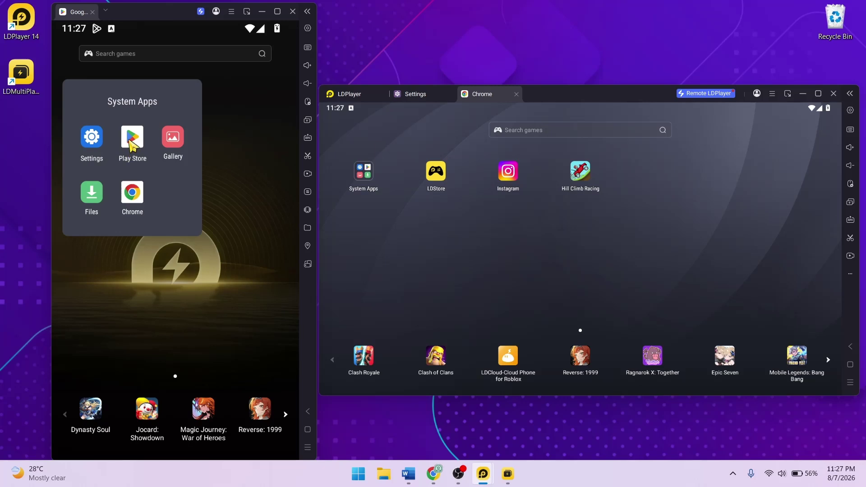
{"action": "left_click", "coordinate": [133, 137]}
{"action": "left_click", "coordinate": [360, 173]}
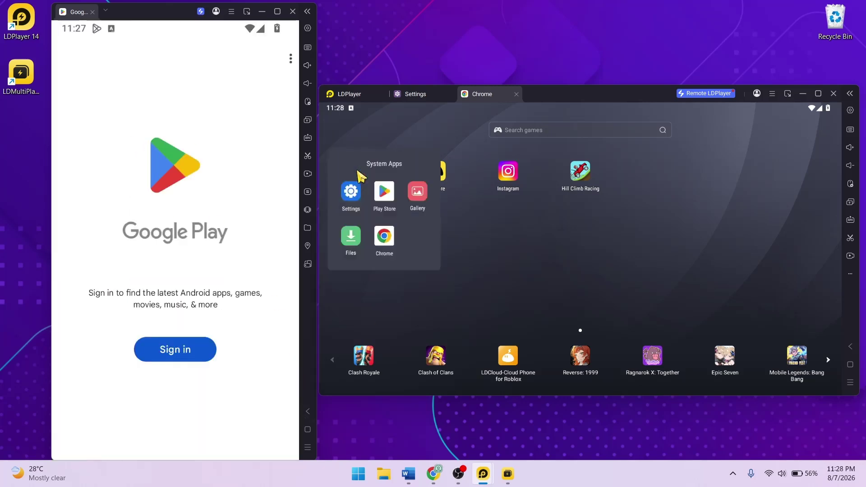
{"action": "left_click", "coordinate": [384, 235]}
{"action": "left_click", "coordinate": [569, 342]}
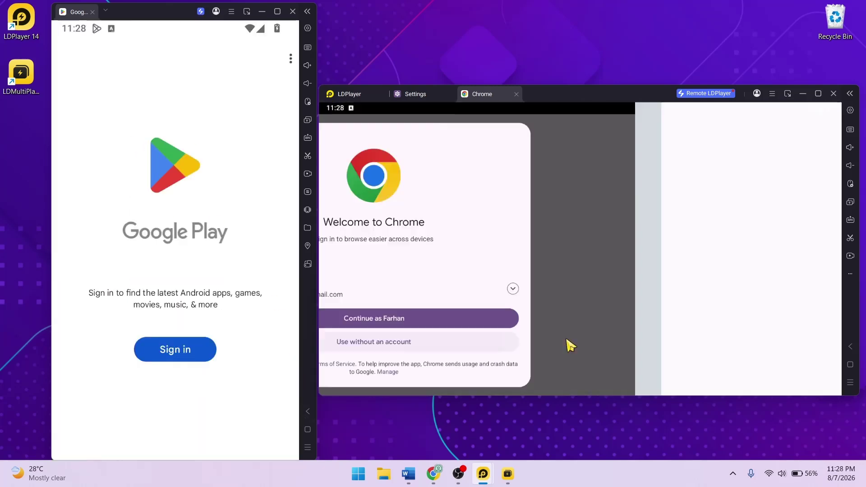
Open YouTube in the emulator's Chrome and run a video search
{"action": "left_click", "coordinate": [462, 306]}
{"action": "left_click", "coordinate": [469, 269]}
{"action": "type", "text": "tmr"}
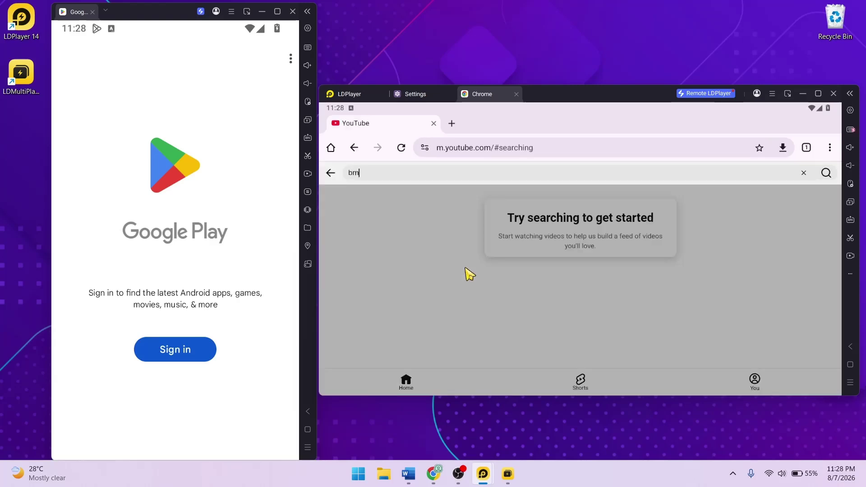
{"action": "key", "text": "Return"}
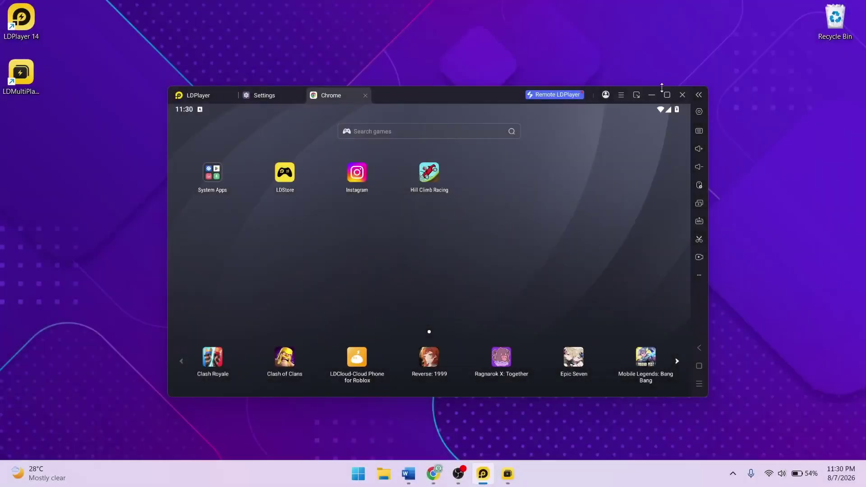
Close the emulator window and exit LDPlayer
{"action": "left_click", "coordinate": [683, 95]}
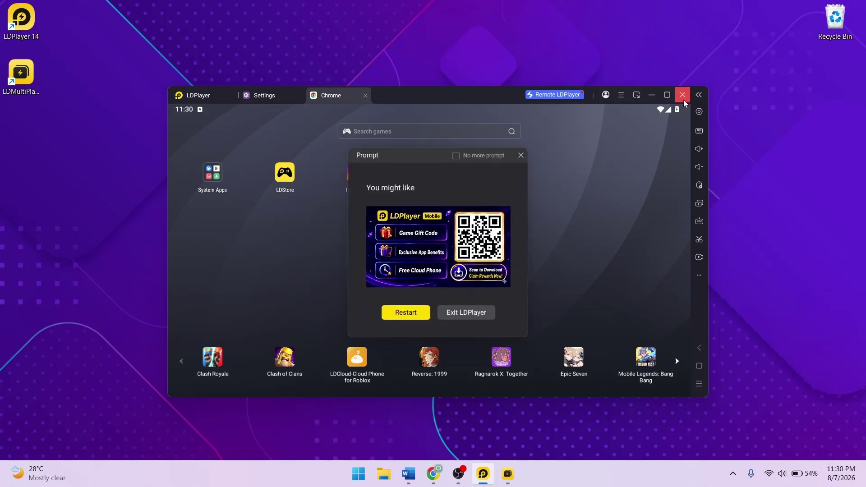
{"action": "left_click", "coordinate": [494, 309]}
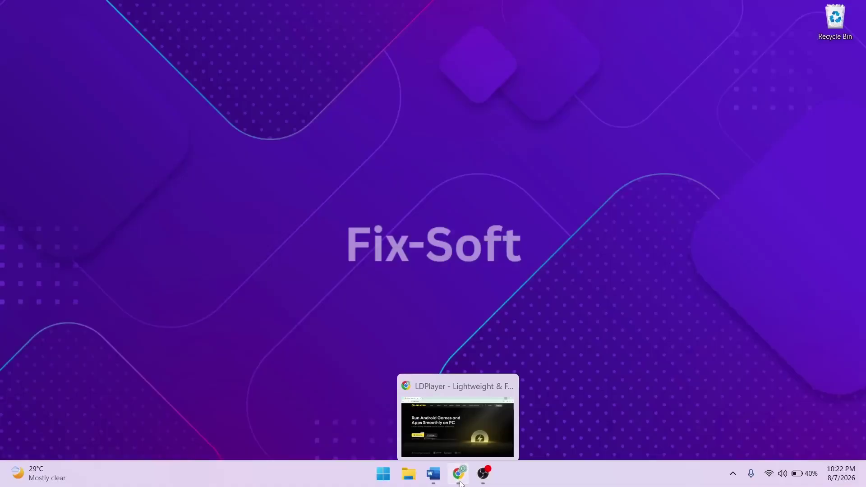
Switch to Chrome on the desktop and look through the LDPlayer website's home page
{"action": "left_click", "coordinate": [459, 478]}
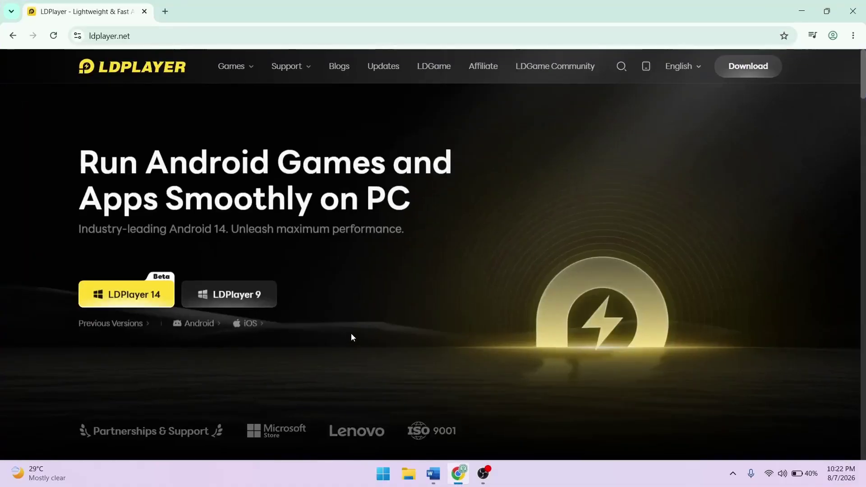
{"action": "scroll", "coordinate": [352, 337], "scroll_direction": "down", "scroll_amount": 5}
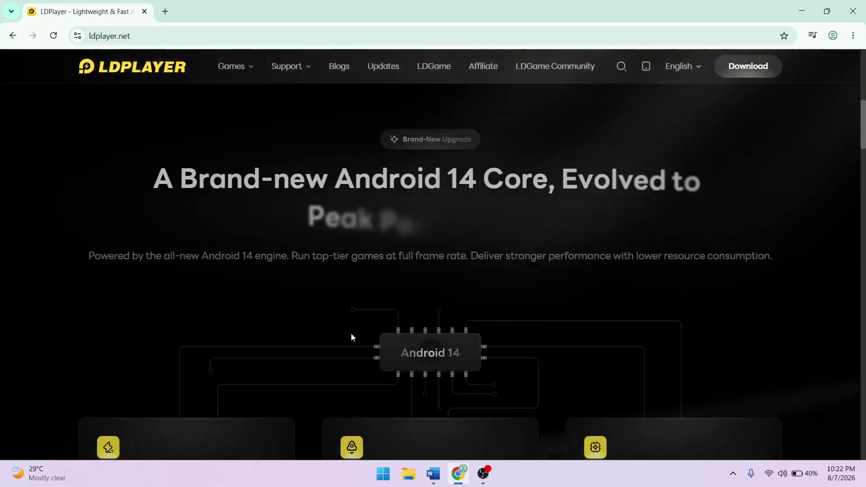
Look over the LDPlayer home page and download the LDPlayer 14 installer for Windows
{"action": "scroll", "coordinate": [351, 337], "scroll_direction": "down", "scroll_amount": 3}
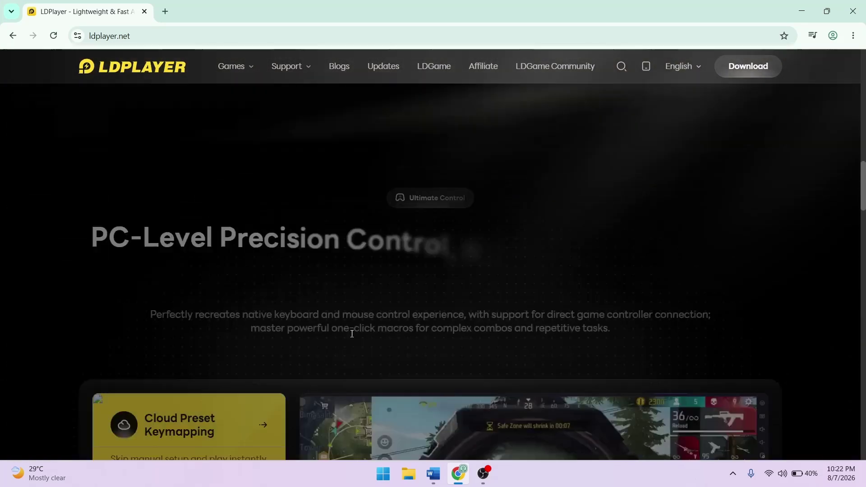
{"action": "scroll", "coordinate": [352, 337], "scroll_direction": "up", "scroll_amount": 5}
{"action": "scroll", "coordinate": [352, 338], "scroll_direction": "up", "scroll_amount": 4}
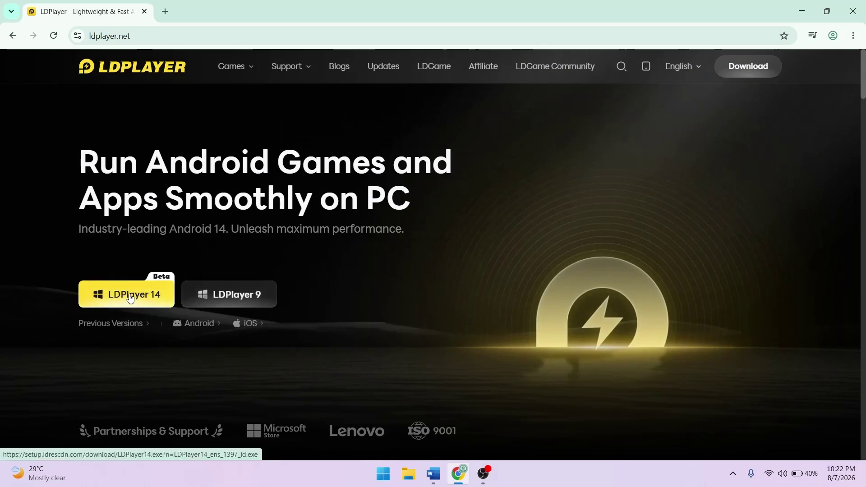
{"action": "left_click", "coordinate": [130, 298]}
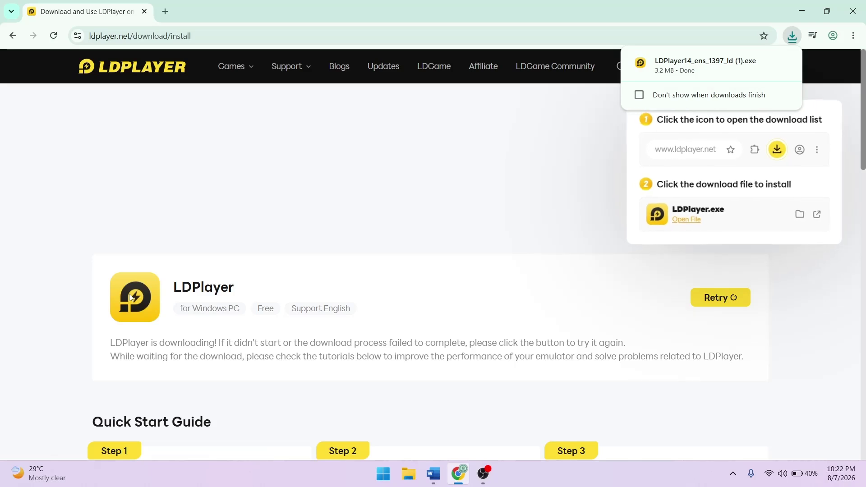
Install LDPlayer 14 from the downloaded installer, and allow VirtualBox Headless Frontend access on public networks
{"action": "right_click", "coordinate": [690, 66]}
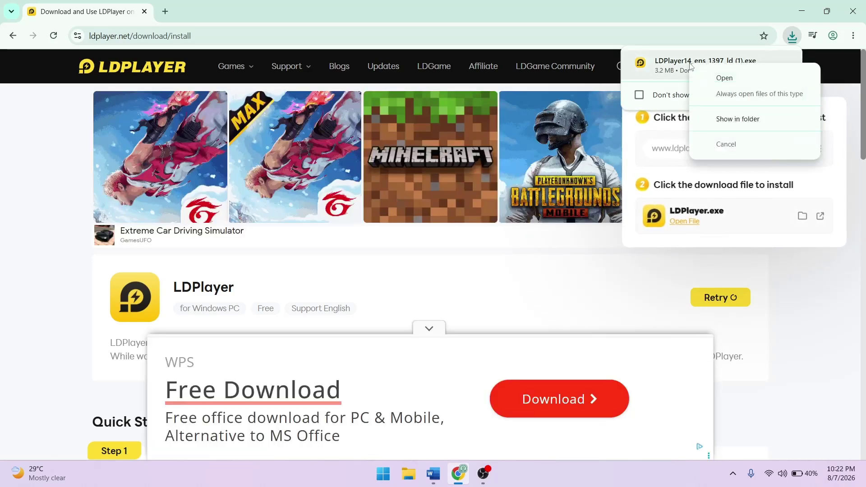
{"action": "left_click", "coordinate": [712, 74]}
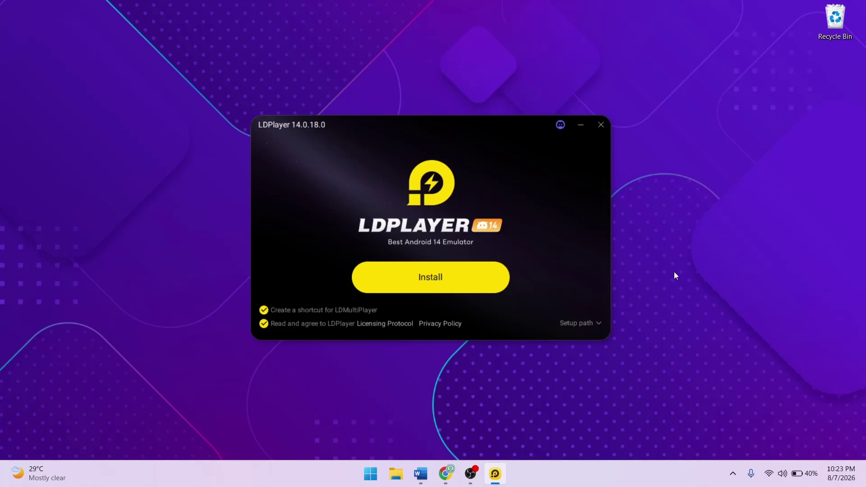
{"action": "left_click", "coordinate": [436, 288]}
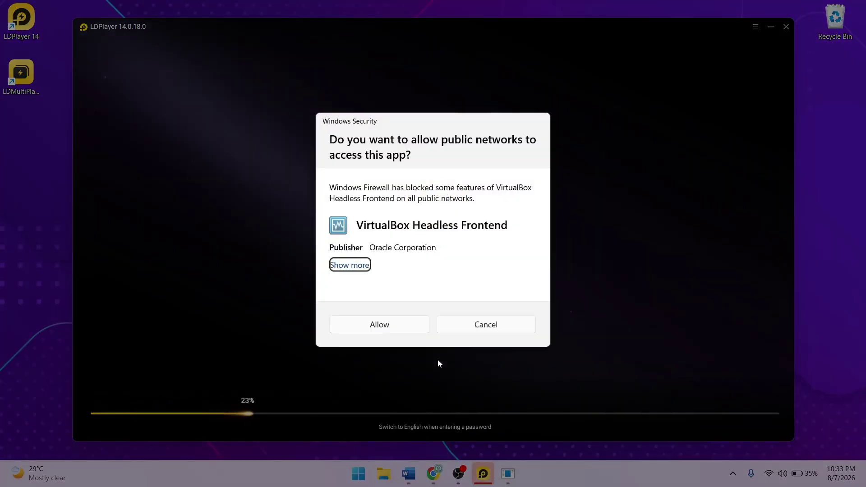
{"action": "left_click", "coordinate": [400, 331]}
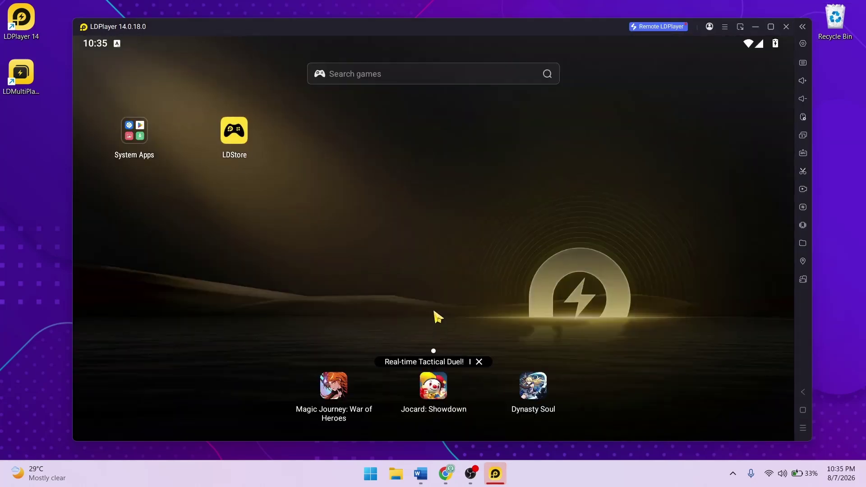
Open the Play Store from the emulator's System Apps folder and start signing in to Google Play
{"action": "left_click", "coordinate": [128, 135]}
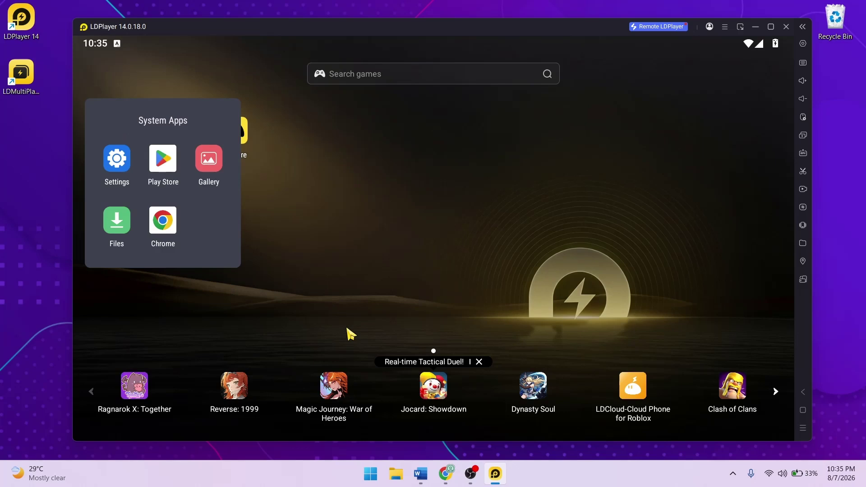
{"action": "left_click", "coordinate": [162, 160]}
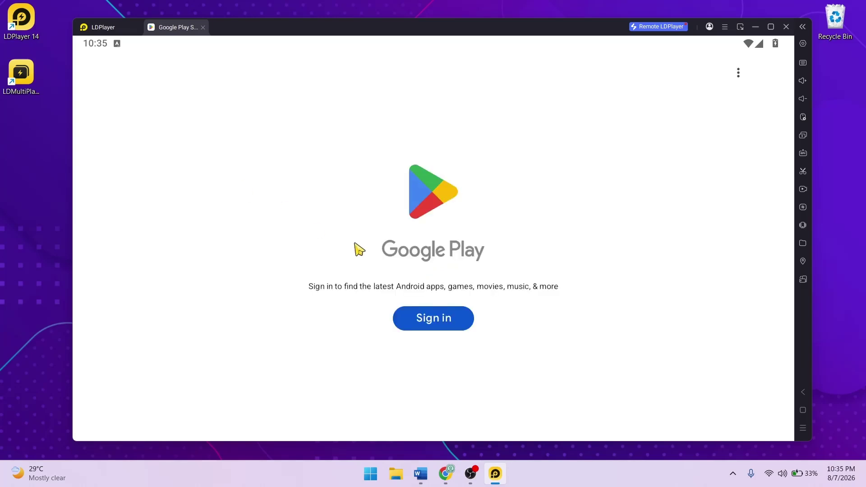
{"action": "left_click", "coordinate": [441, 326]}
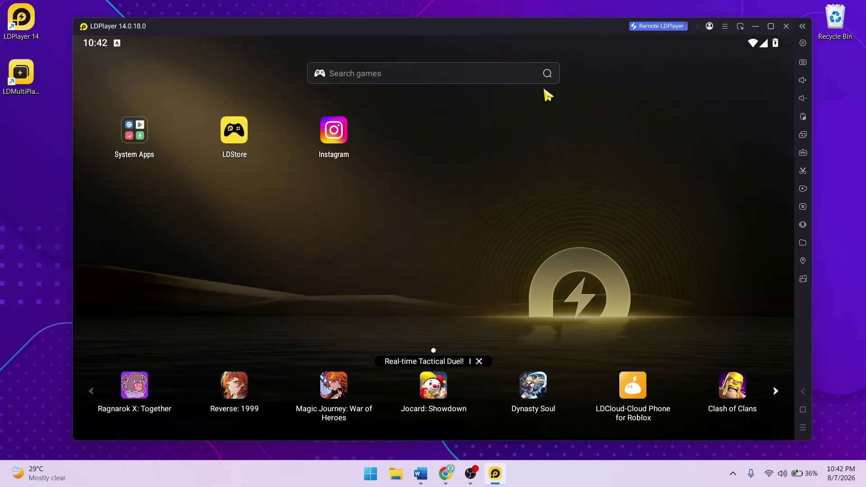
View the Android quick settings and notifications on the emulator's home screen, and close them again
{"action": "scroll", "coordinate": [577, 45], "scroll_direction": "down", "scroll_amount": 1}
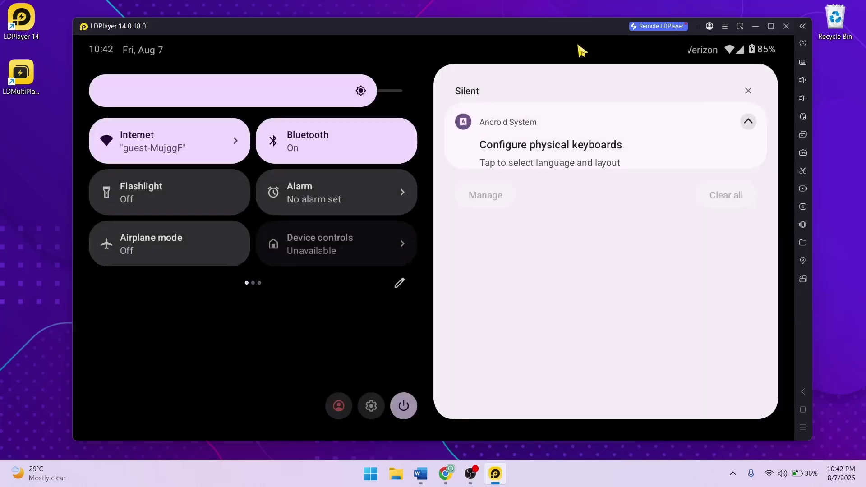
{"action": "left_click", "coordinate": [577, 48]}
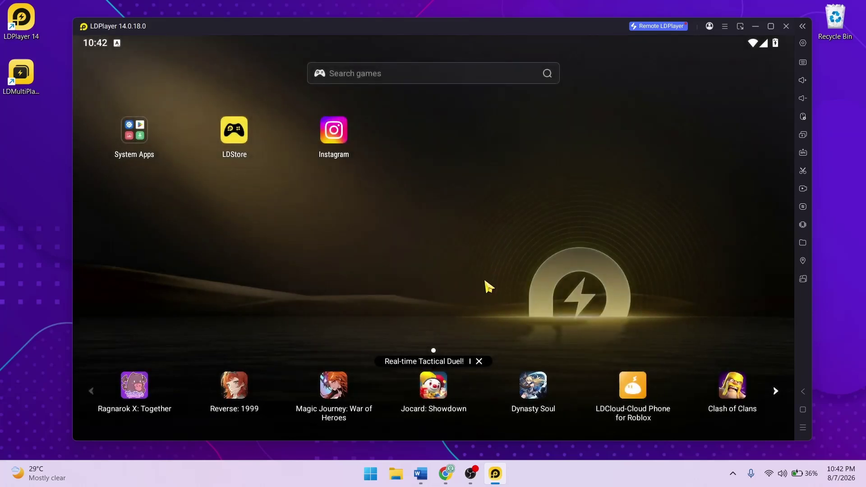